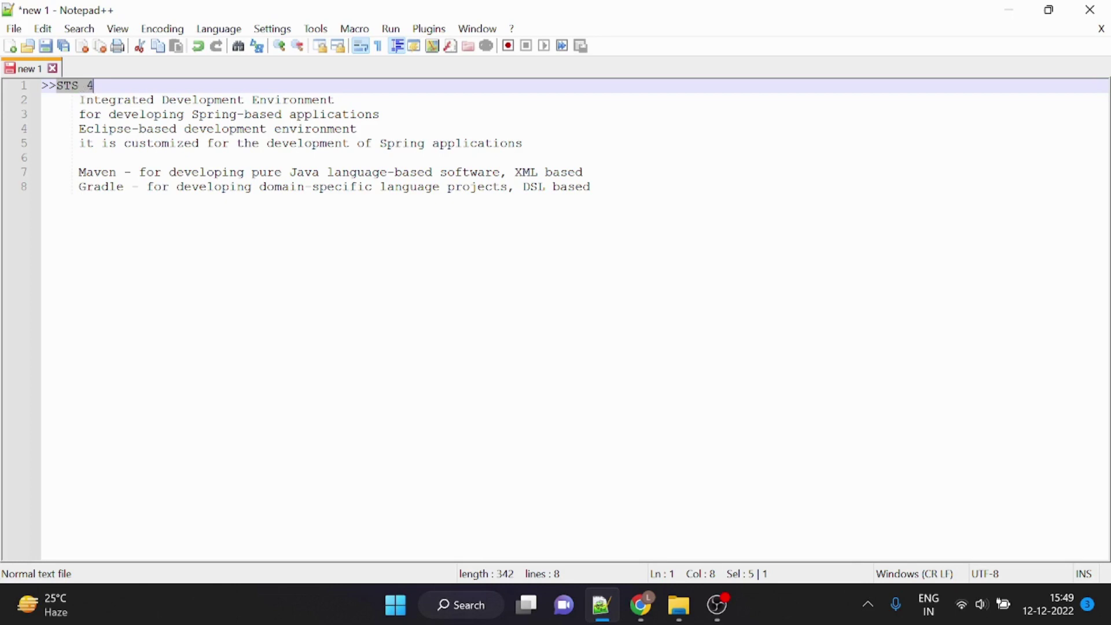
Step: Switch to Chrome and open the Oracle SQL Developer Downloads page from the "sql developer" search results
{"action": "left_click", "coordinate": [93, 86]}
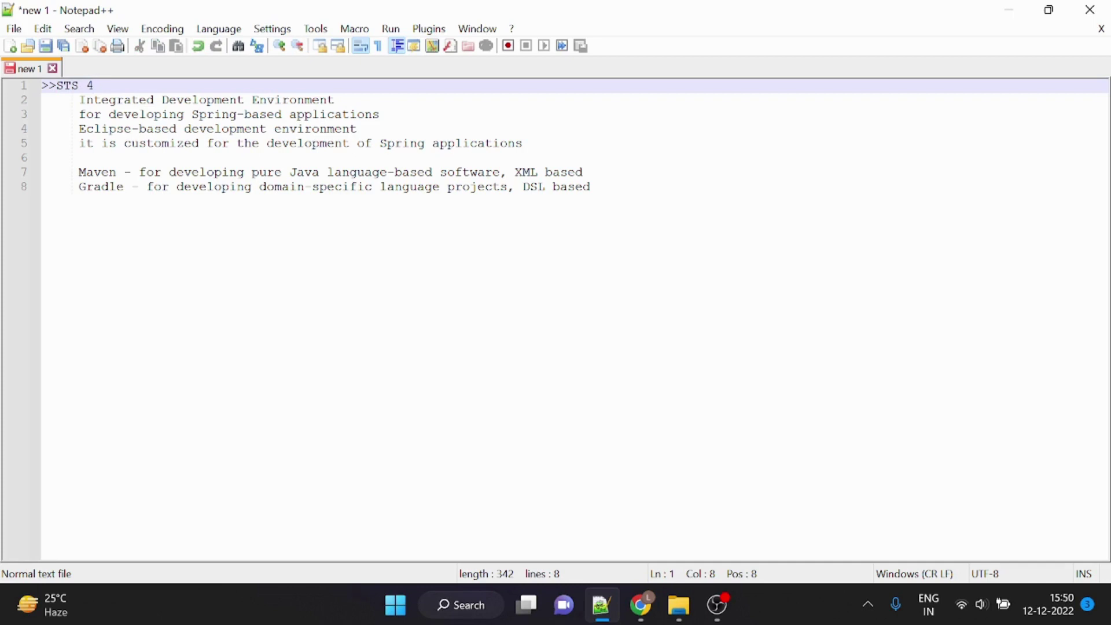
{"action": "left_click", "coordinate": [640, 604]}
{"action": "left_click", "coordinate": [116, 11]}
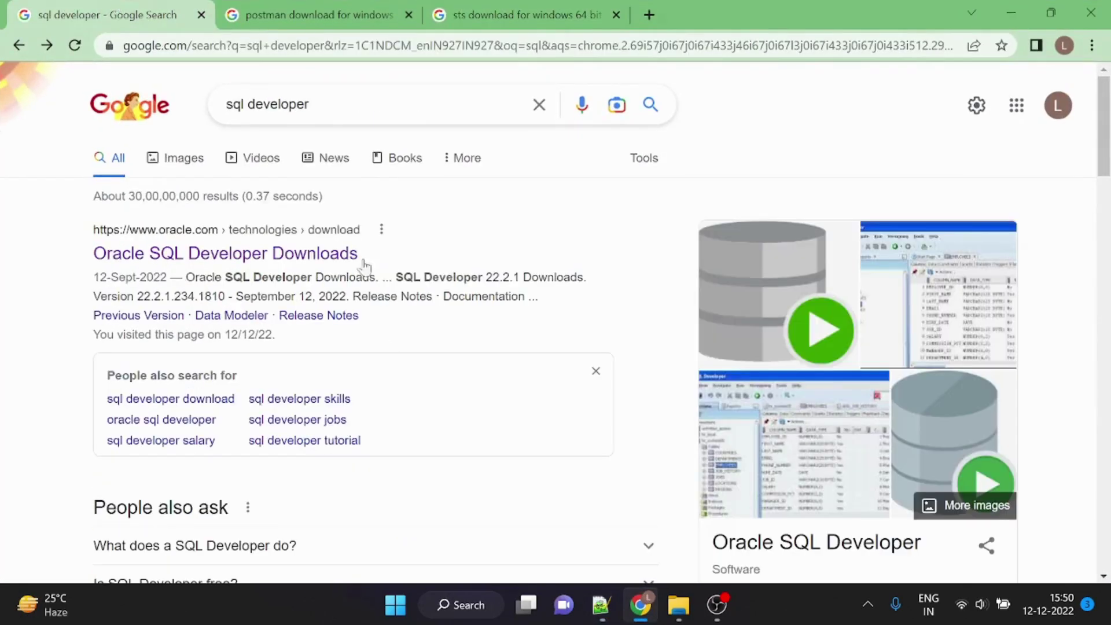
{"action": "double_click", "coordinate": [309, 104]}
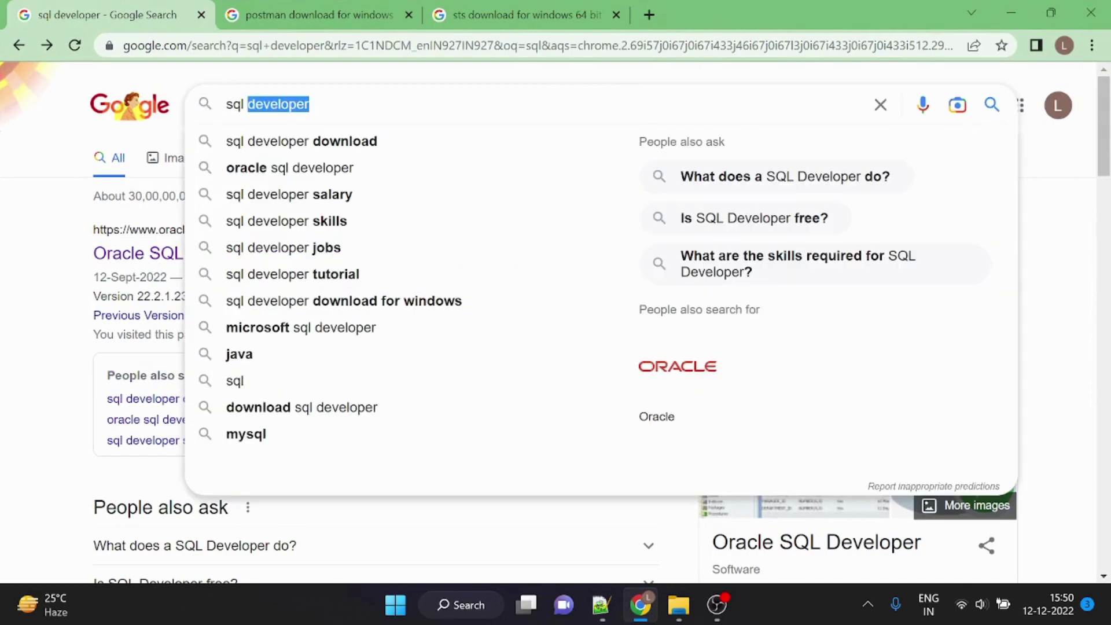
{"action": "left_click", "coordinate": [82, 207]}
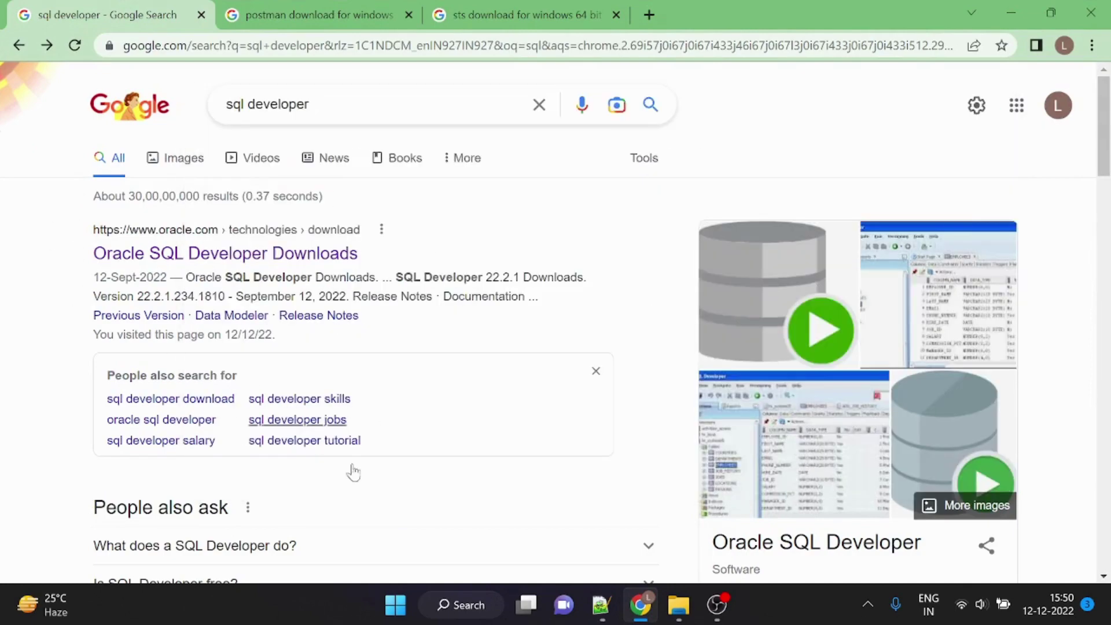
{"action": "scroll", "coordinate": [480, 440], "scroll_direction": "down", "scroll_amount": 4}
{"action": "scroll", "coordinate": [480, 440], "scroll_direction": "up", "scroll_amount": 4}
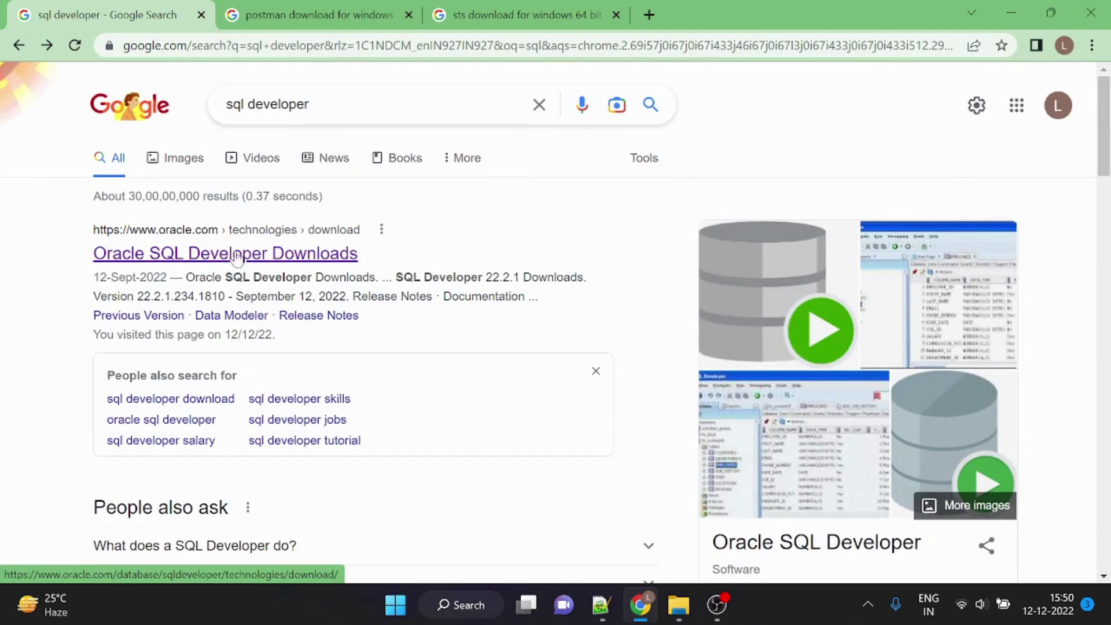
{"action": "left_click", "coordinate": [272, 253]}
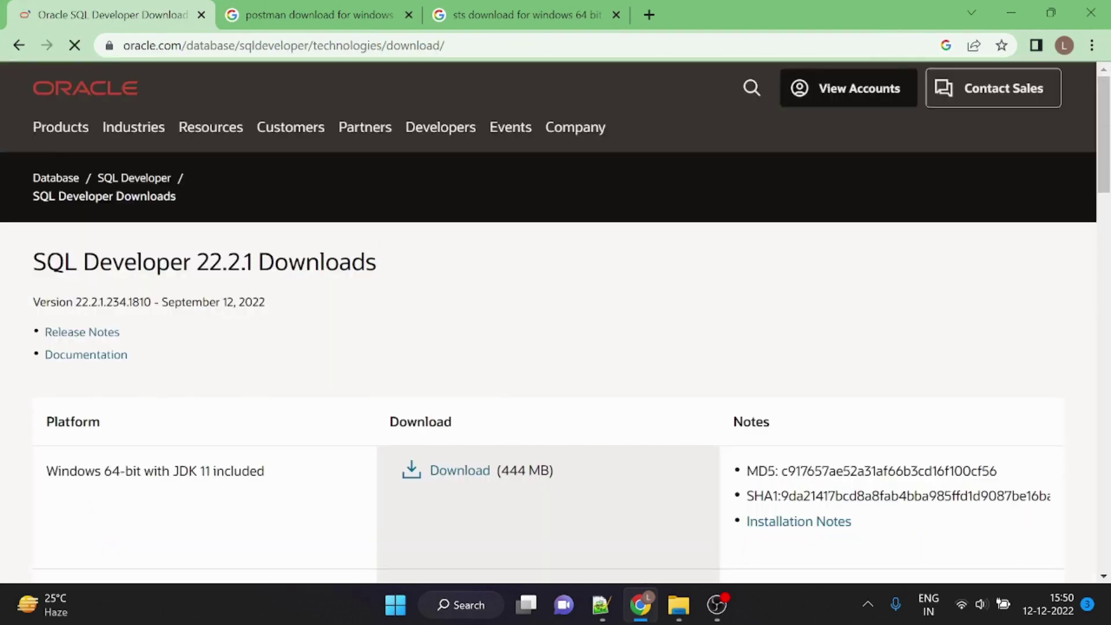
Step: Examine the SQL Developer 22.2.1 download options offered for each platform
{"action": "scroll", "coordinate": [485, 351], "scroll_direction": "down", "scroll_amount": 2}
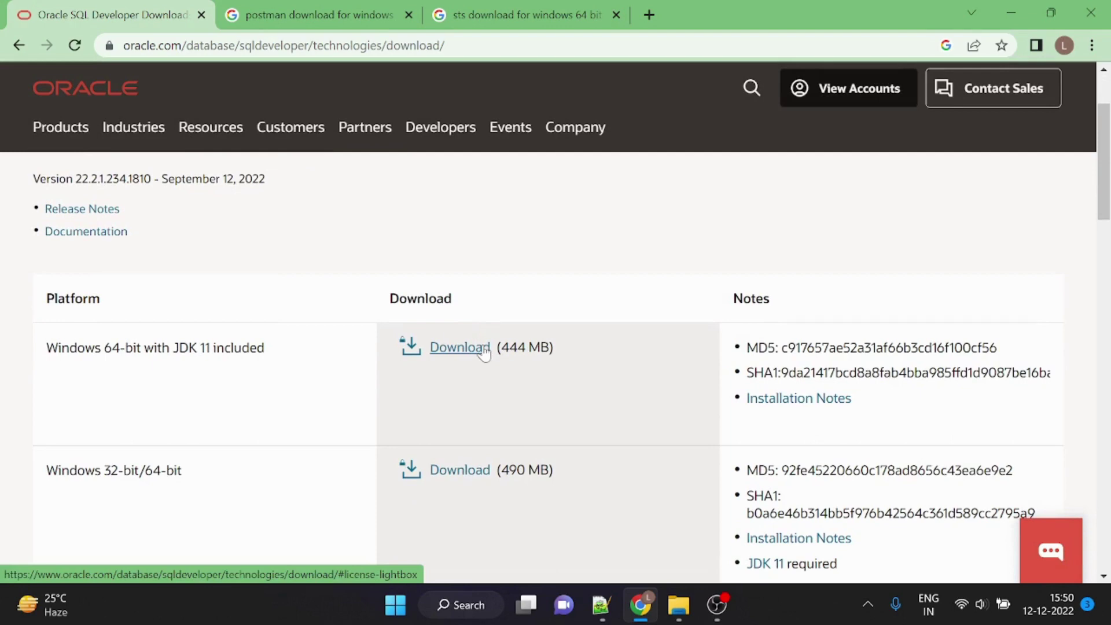
{"action": "scroll", "coordinate": [131, 424], "scroll_direction": "down", "scroll_amount": 5}
{"action": "scroll", "coordinate": [193, 509], "scroll_direction": "down", "scroll_amount": 5}
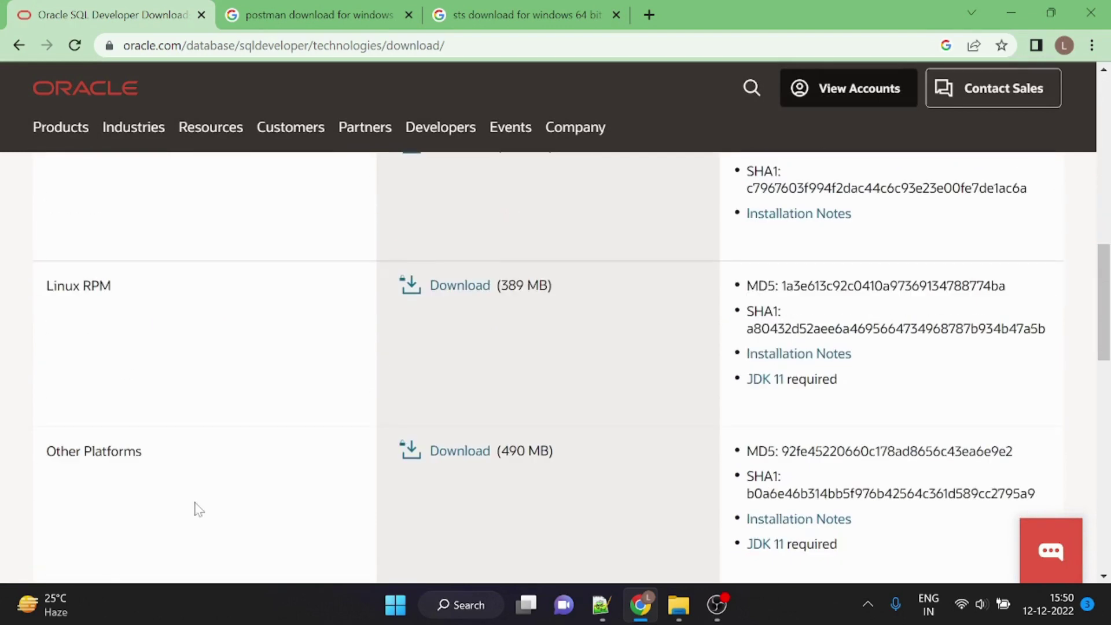
{"action": "scroll", "coordinate": [172, 288], "scroll_direction": "down", "scroll_amount": 1}
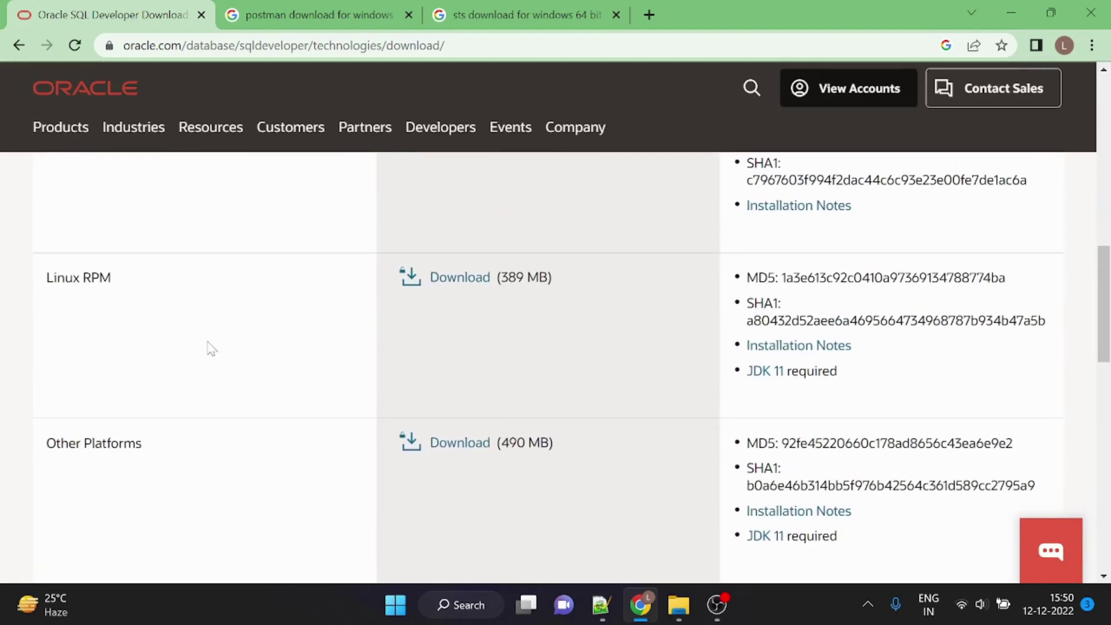
{"action": "scroll", "coordinate": [210, 347], "scroll_direction": "up", "scroll_amount": 10}
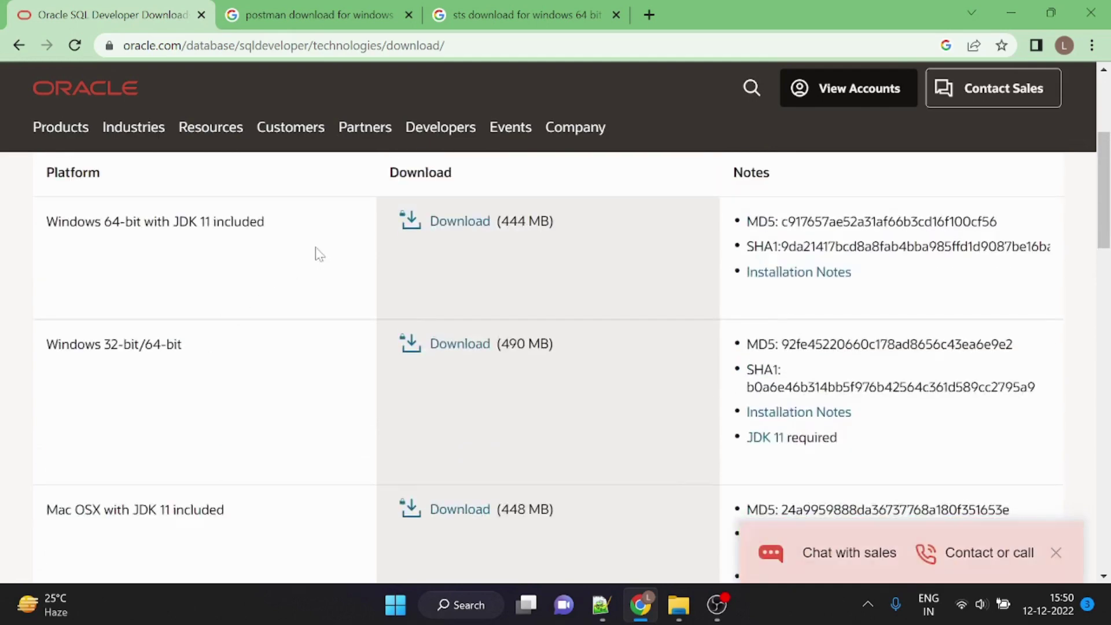
{"action": "scroll", "coordinate": [320, 254], "scroll_direction": "up", "scroll_amount": 2}
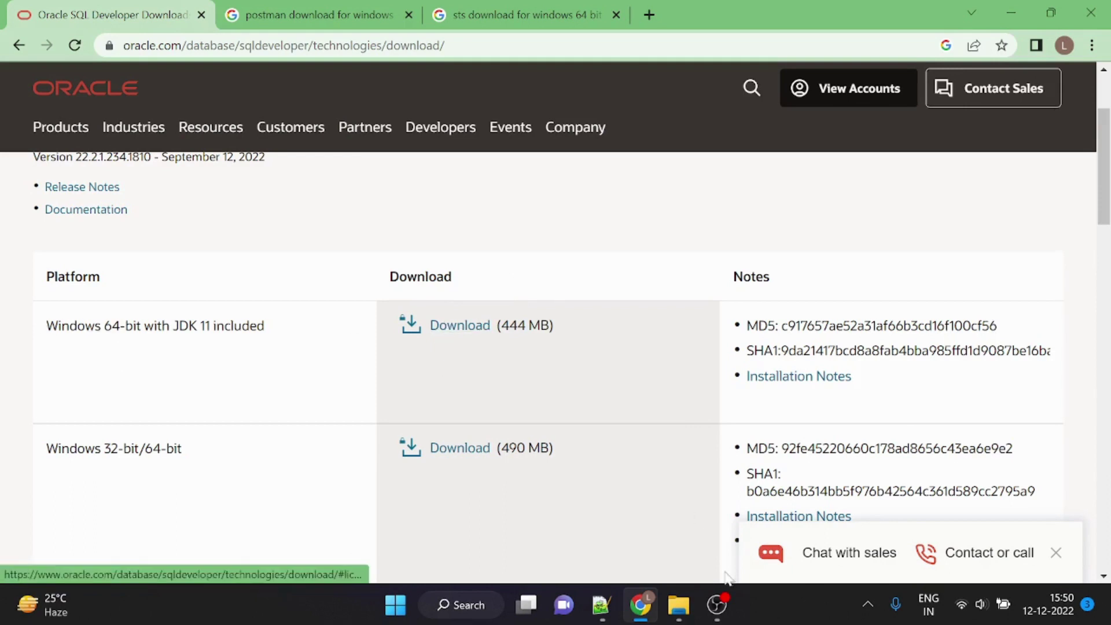
Step: Switch to File Explorer, open the Downloads folder and check the extraction option for the sqldeveloper-22.2.1.234.1810-x64 archive without extracting it
{"action": "left_click", "coordinate": [686, 591]}
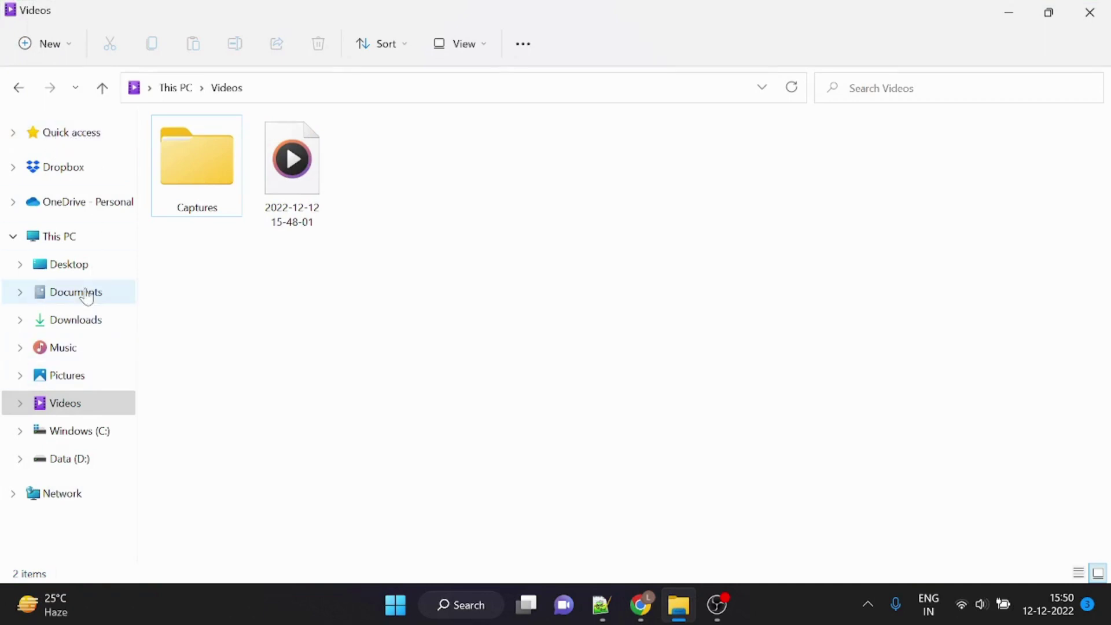
{"action": "left_click", "coordinate": [94, 319]}
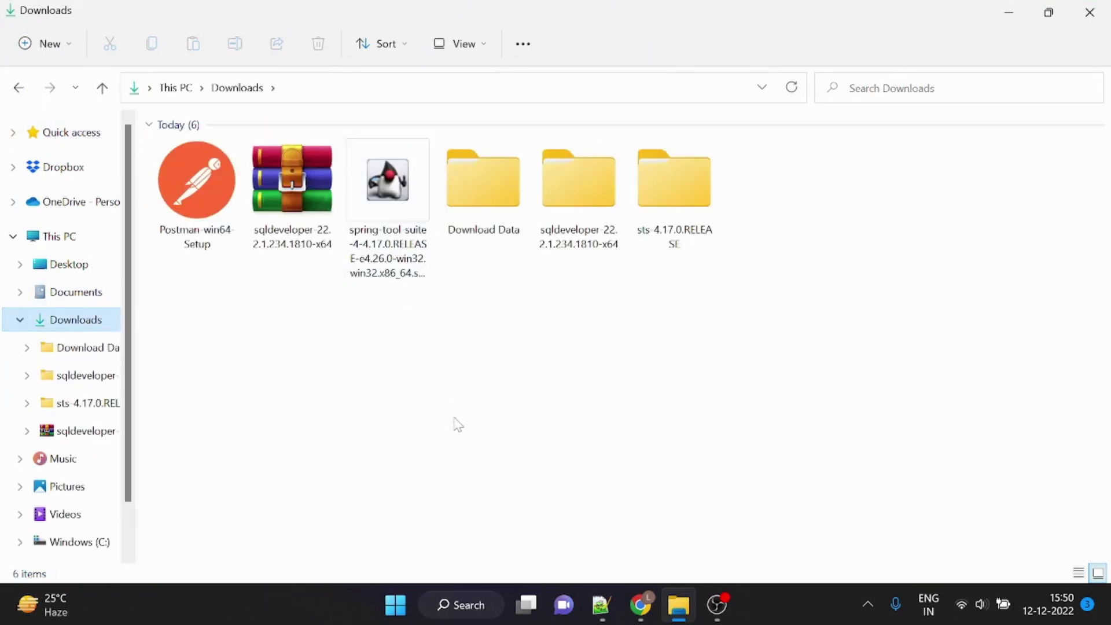
{"action": "left_click", "coordinate": [301, 219]}
{"action": "right_click", "coordinate": [301, 219]}
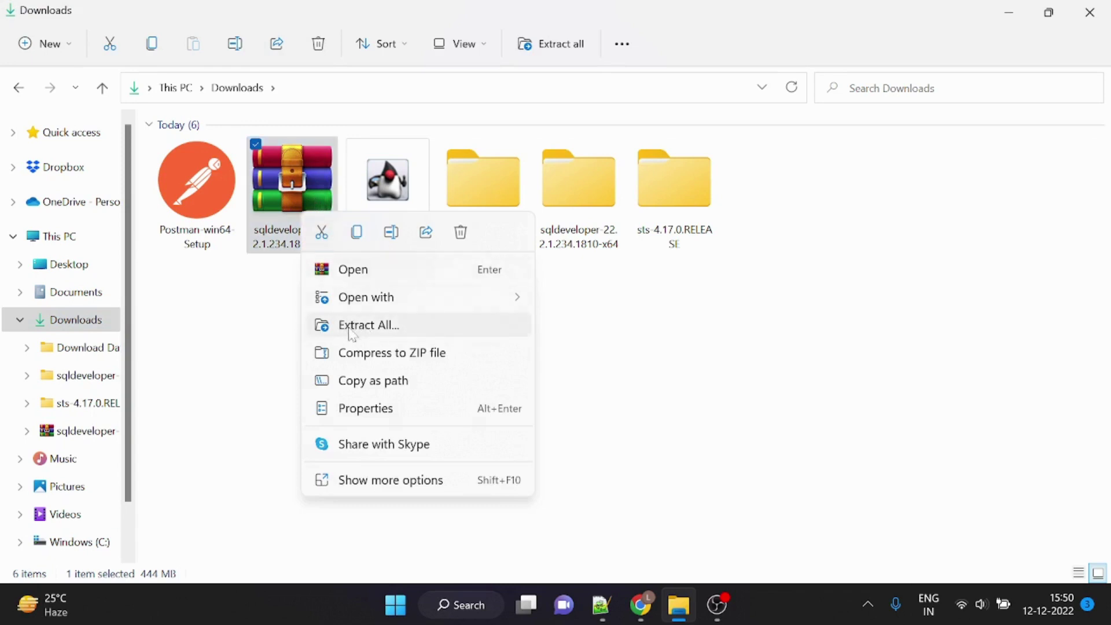
{"action": "left_click", "coordinate": [599, 357]}
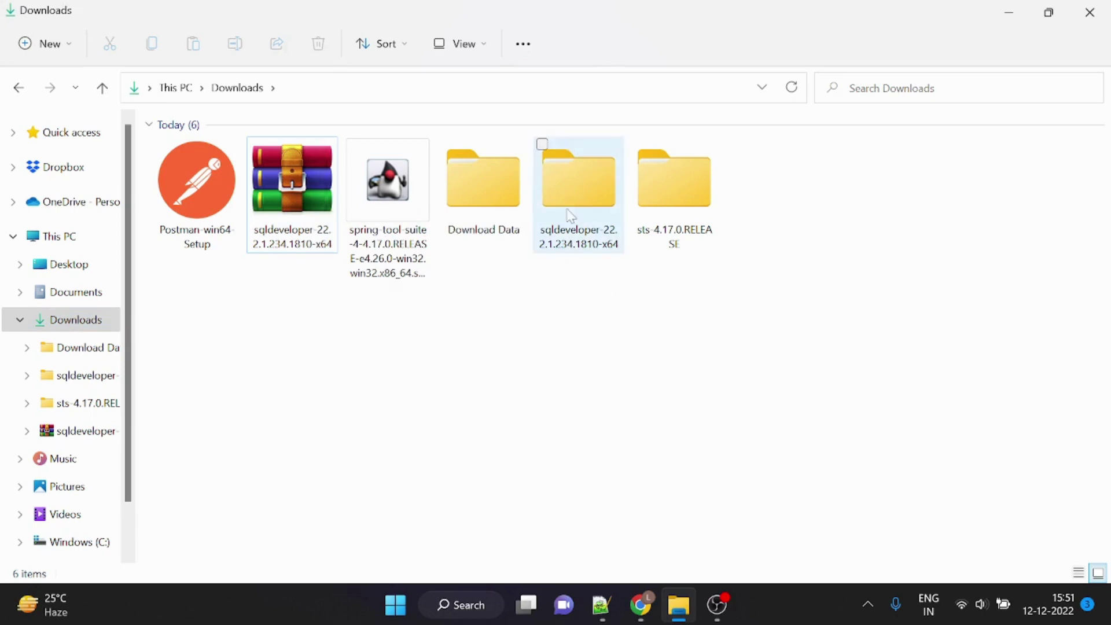
Step: Launch the sqldeveloper application from the sqldeveloper subfolder of the extracted sqldeveloper-22.2.1.234.1810-x64 folder
{"action": "mouse_move", "coordinate": [571, 216]}
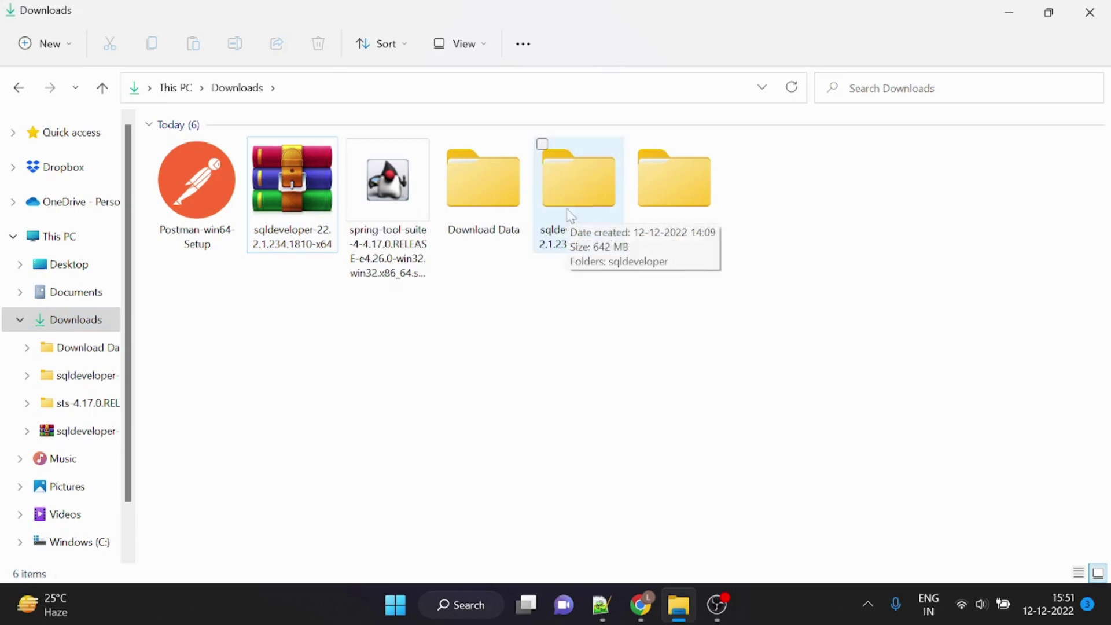
{"action": "double_click", "coordinate": [571, 184]}
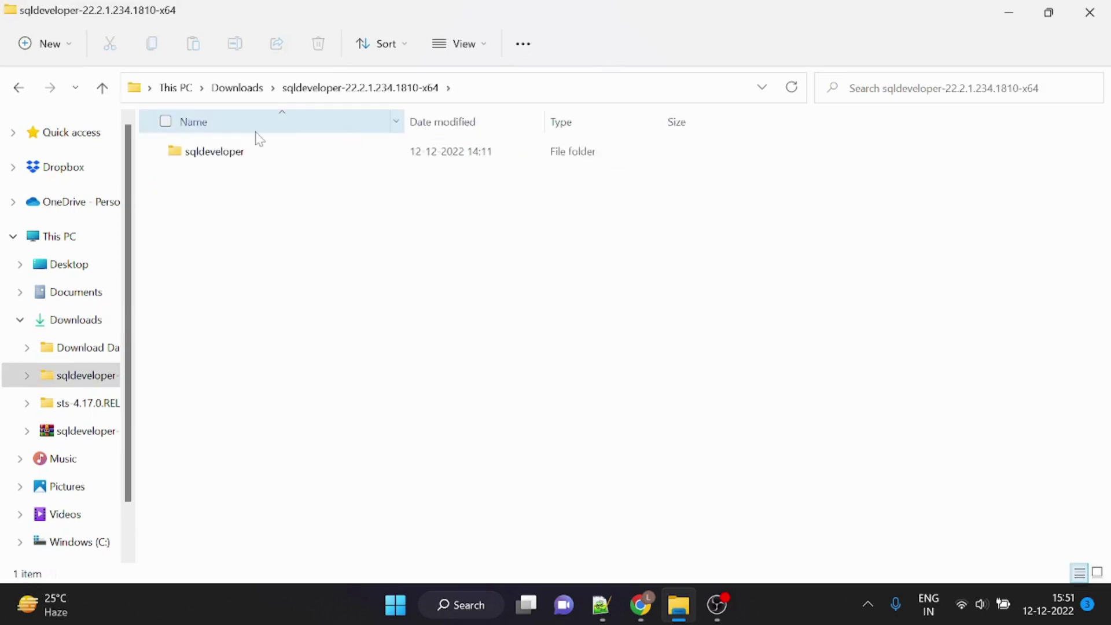
{"action": "double_click", "coordinate": [260, 152]}
{"action": "scroll", "coordinate": [418, 457], "scroll_direction": "down", "scroll_amount": 1}
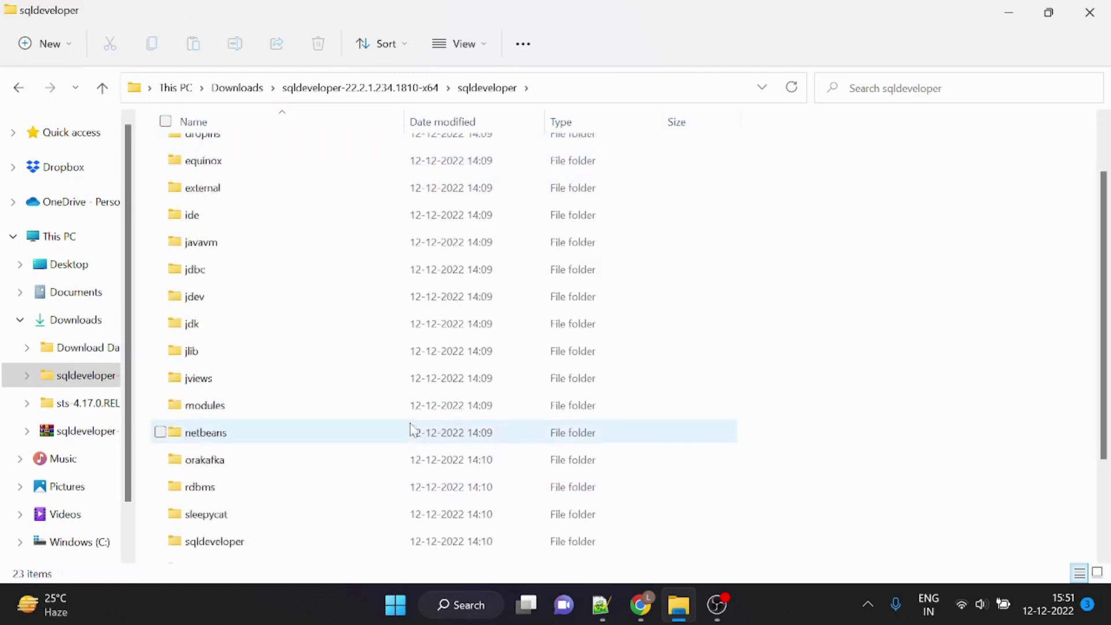
{"action": "scroll", "coordinate": [412, 430], "scroll_direction": "down", "scroll_amount": 2}
{"action": "scroll", "coordinate": [330, 255], "scroll_direction": "up", "scroll_amount": 3}
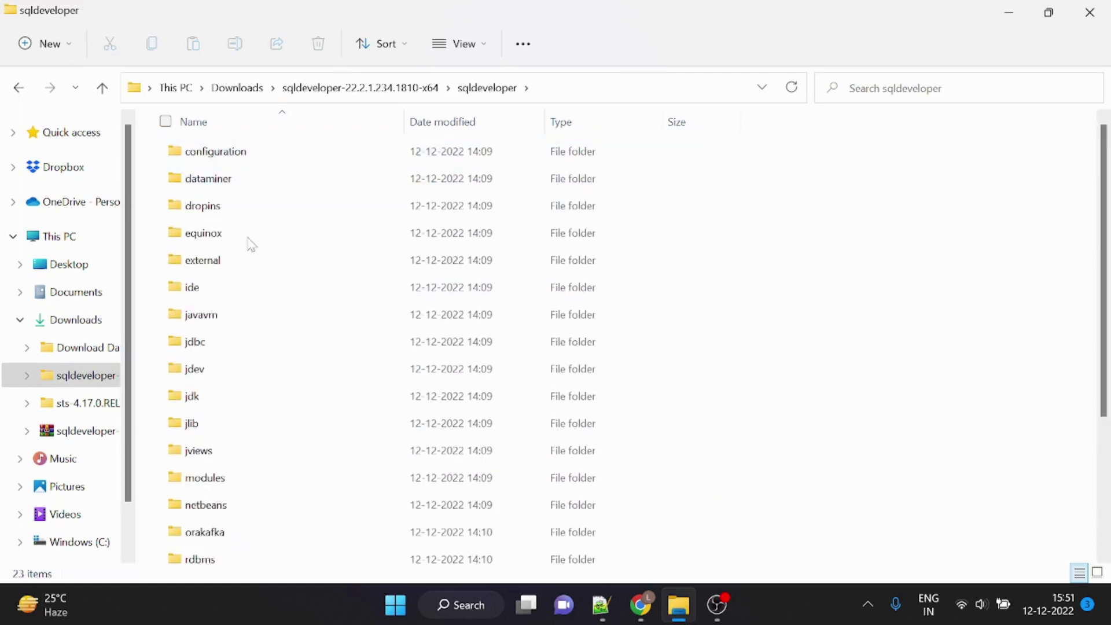
{"action": "scroll", "coordinate": [397, 468], "scroll_direction": "down", "scroll_amount": 3}
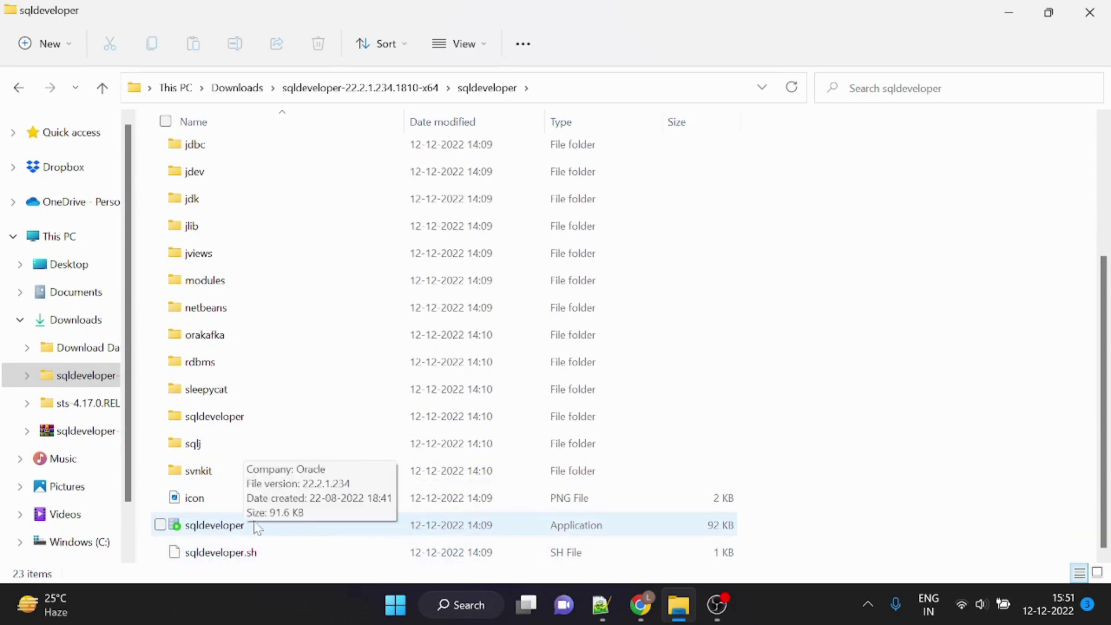
{"action": "left_click", "coordinate": [273, 528]}
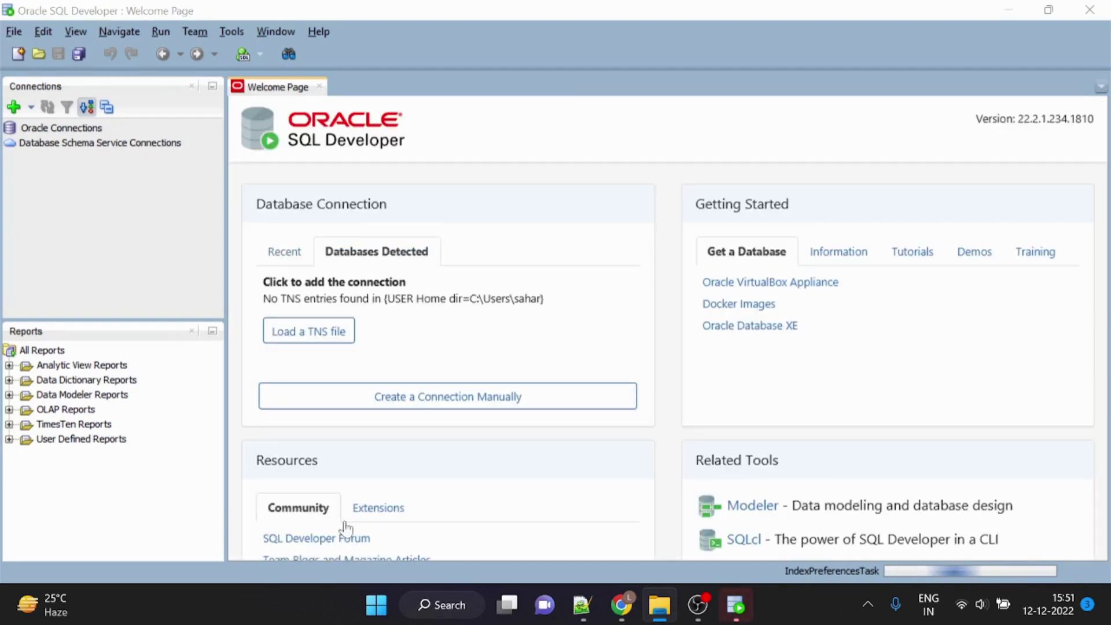
Step: Switch to Chrome, search for "dbeaver download for windows" in a new tab and open the DBeaver Community download page
{"action": "left_click", "coordinate": [620, 605]}
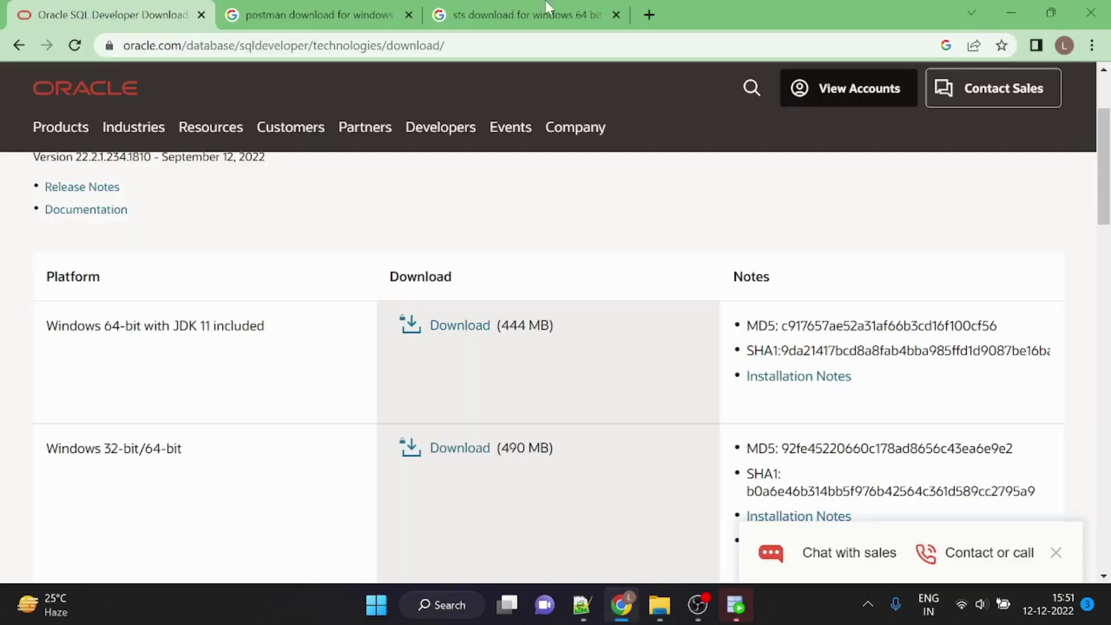
{"action": "left_click", "coordinate": [649, 14]}
{"action": "type", "text": "dbeaver"}
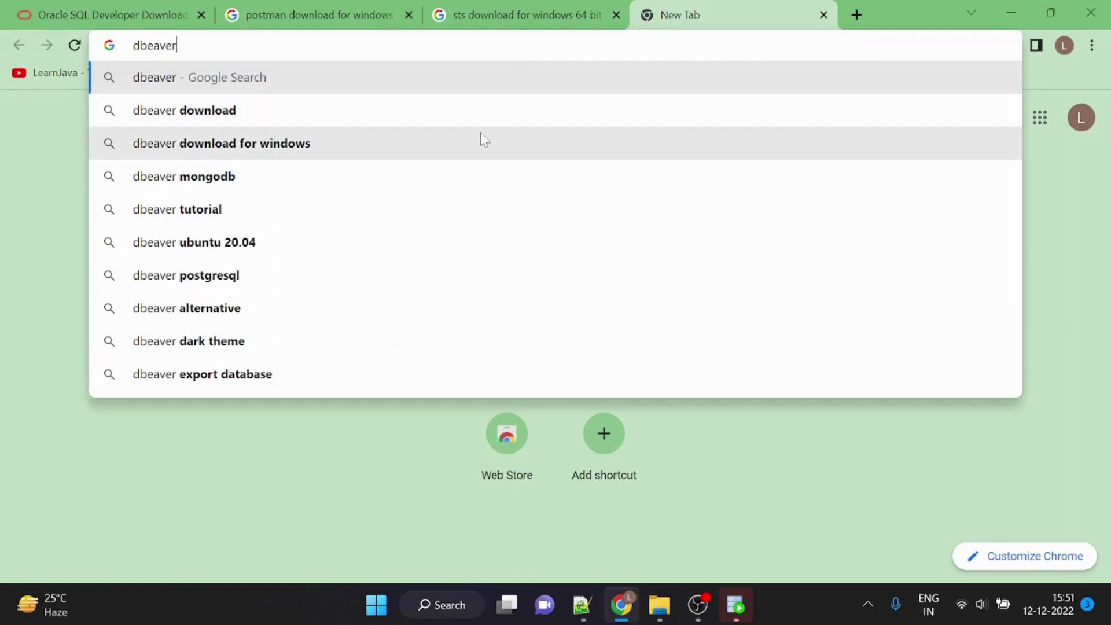
{"action": "left_click", "coordinate": [478, 140]}
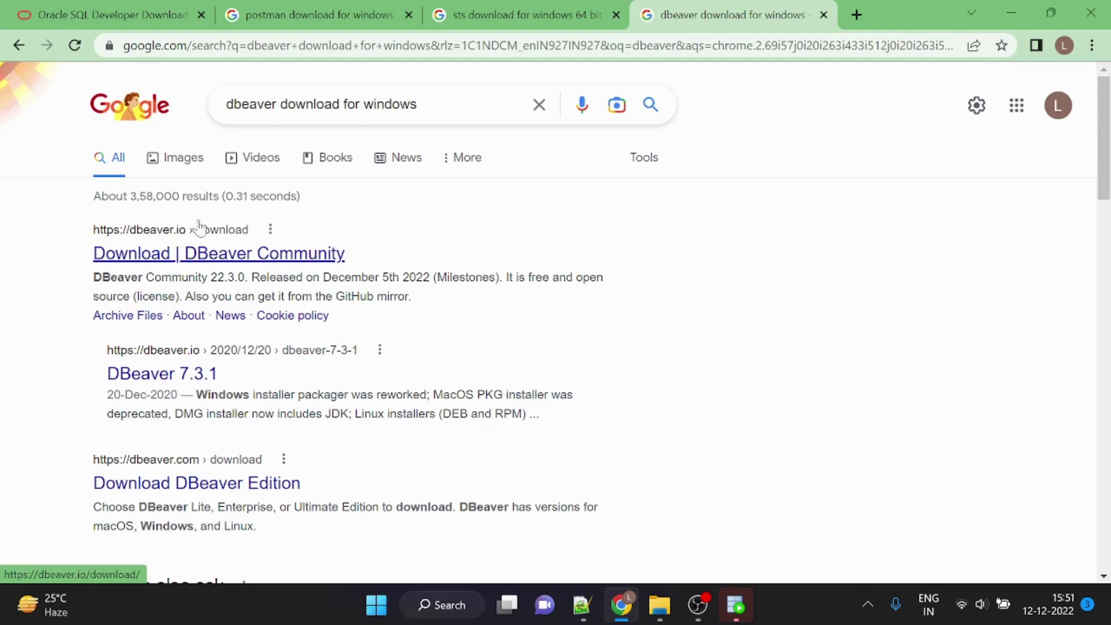
{"action": "left_click", "coordinate": [144, 258]}
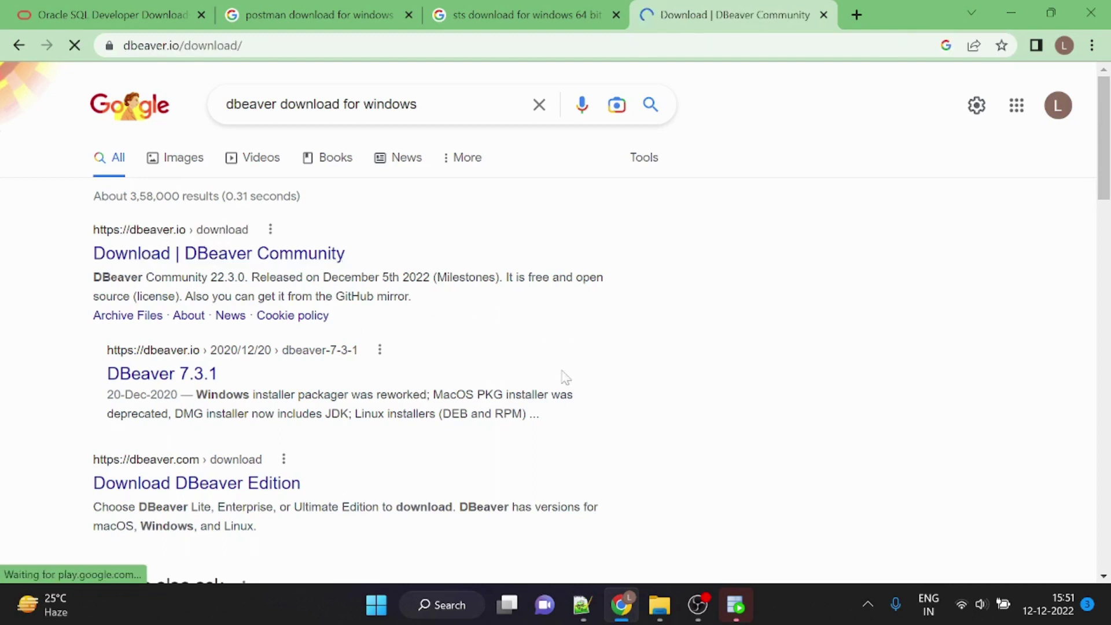
{"action": "scroll", "coordinate": [564, 376], "scroll_direction": "down", "scroll_amount": 5}
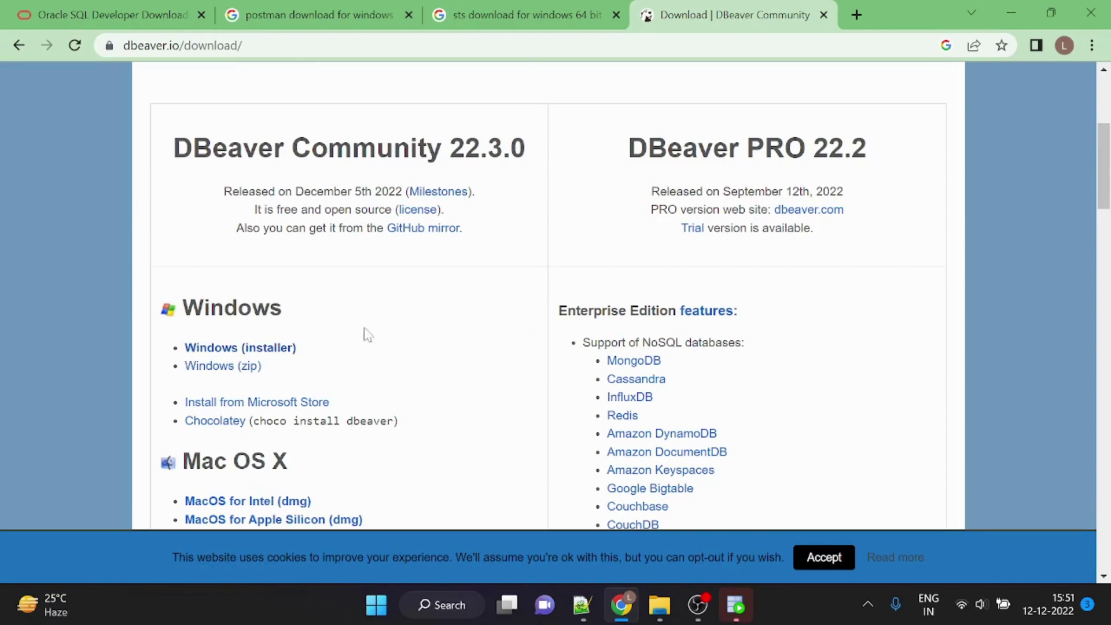
{"action": "scroll", "coordinate": [365, 333], "scroll_direction": "down", "scroll_amount": 1}
{"action": "scroll", "coordinate": [387, 434], "scroll_direction": "down", "scroll_amount": 1}
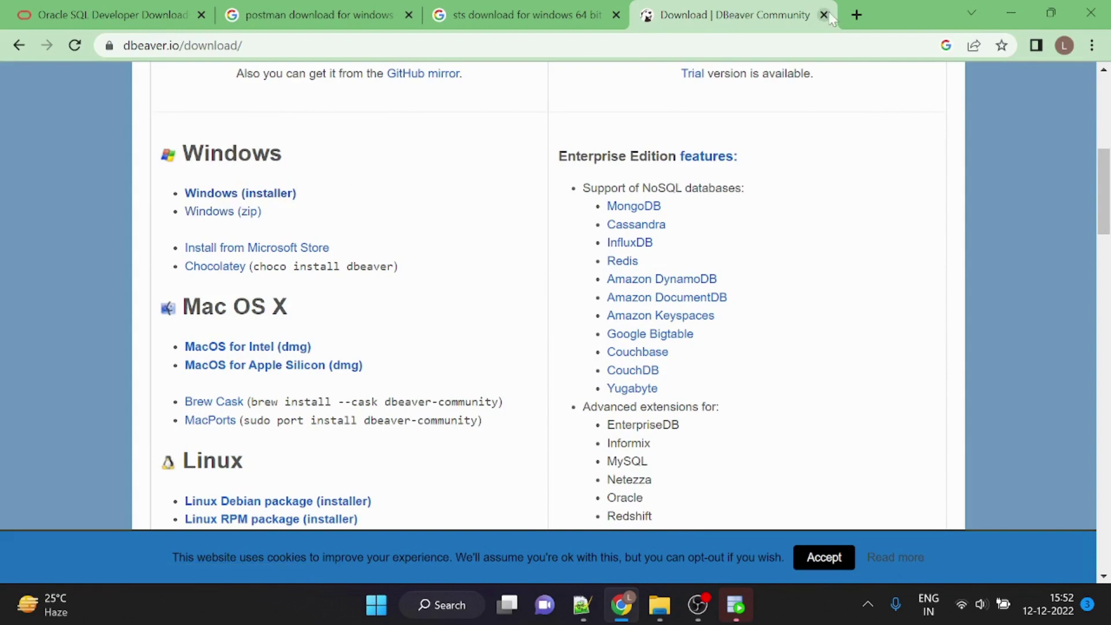
Step: Switch to SQL Developer, review the new database connection settings including the Service name option, and close the program without saving a connection
{"action": "left_click", "coordinate": [736, 607]}
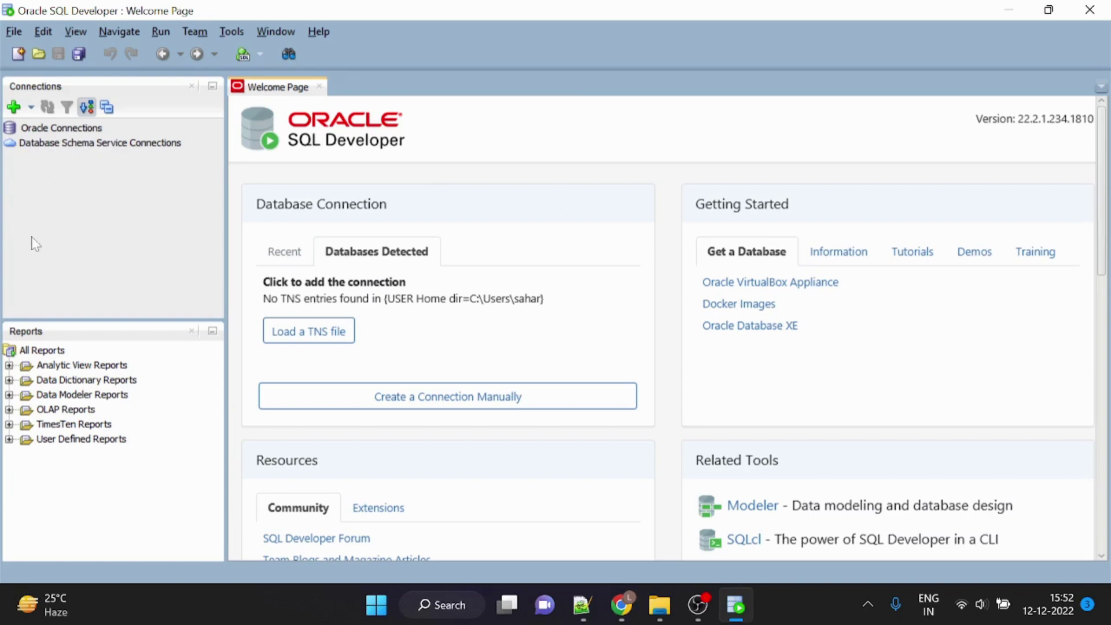
{"action": "left_click", "coordinate": [20, 111]}
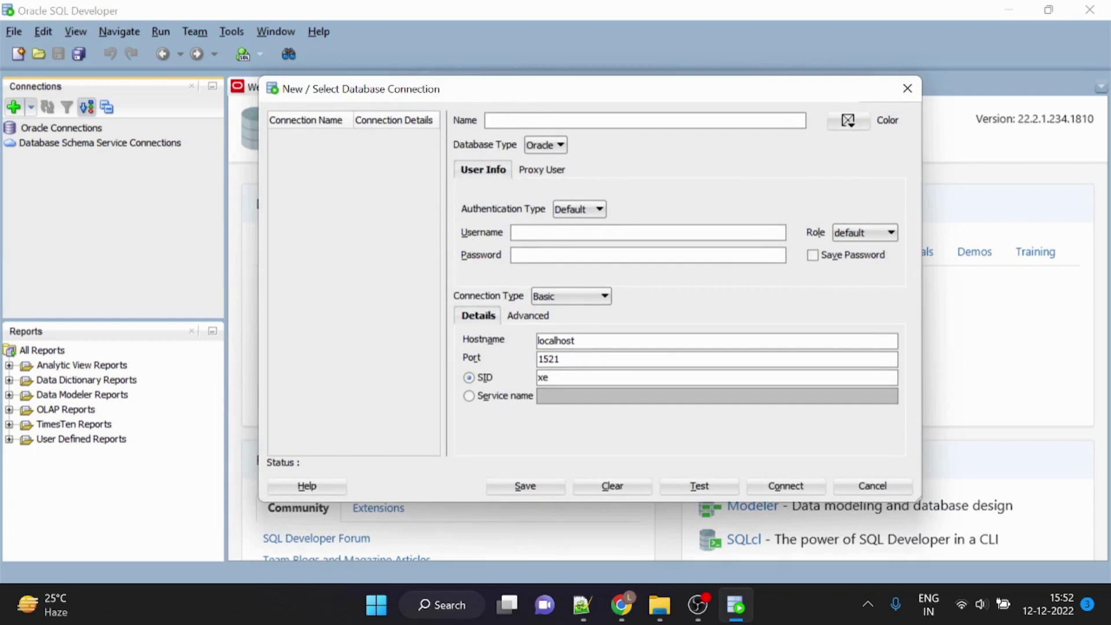
{"action": "double_click", "coordinate": [570, 341]}
{"action": "key", "text": "Tab"}
{"action": "left_click", "coordinate": [483, 398]}
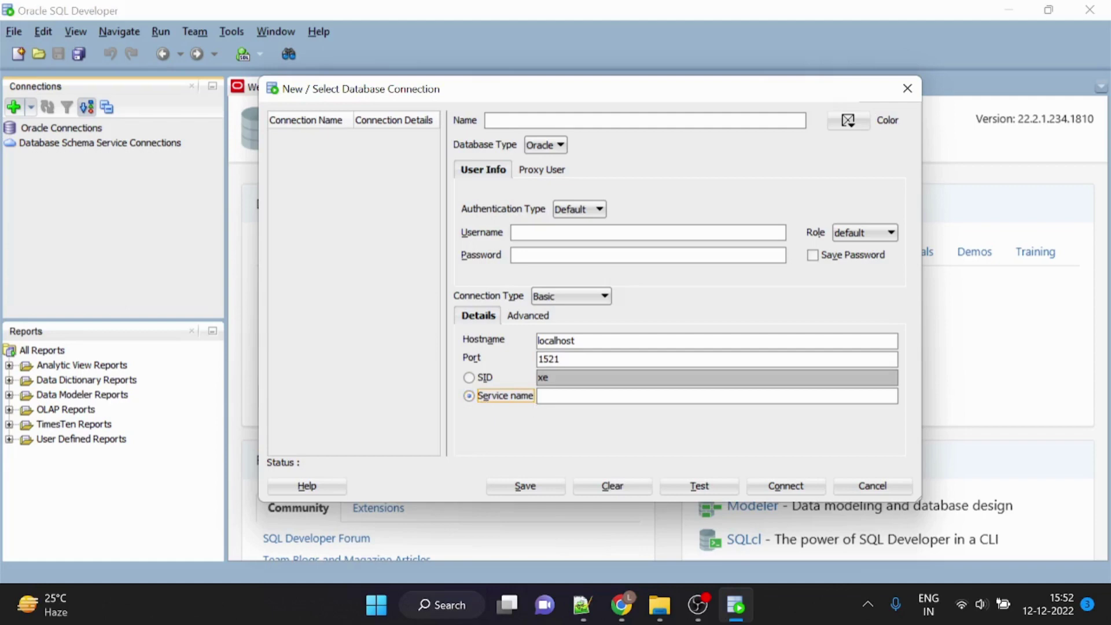
{"action": "left_click", "coordinate": [700, 487]}
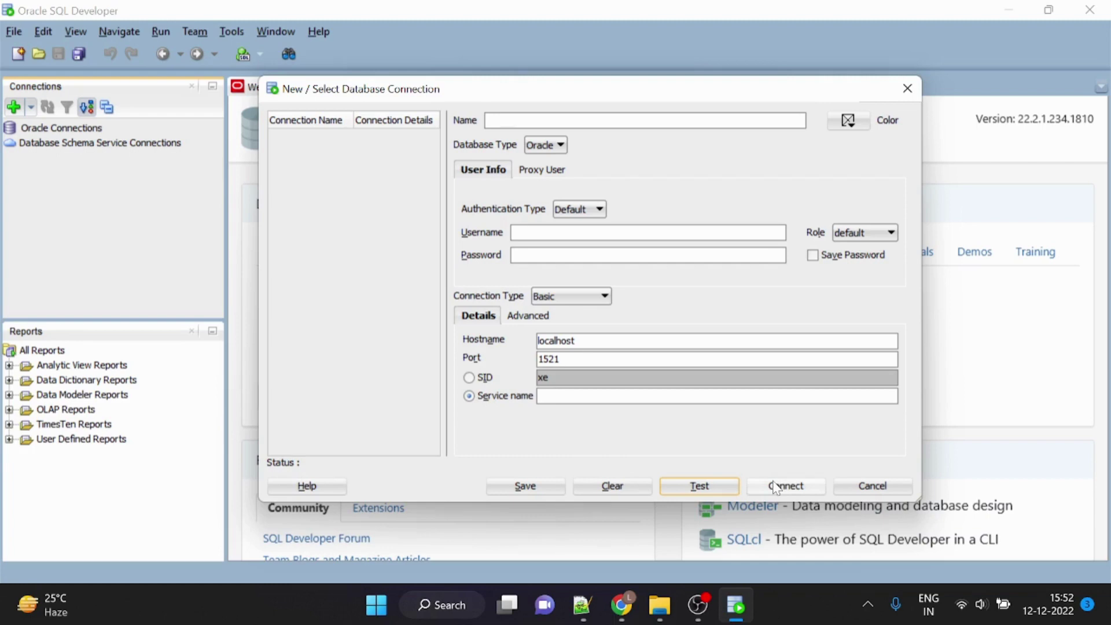
{"action": "left_click", "coordinate": [875, 486]}
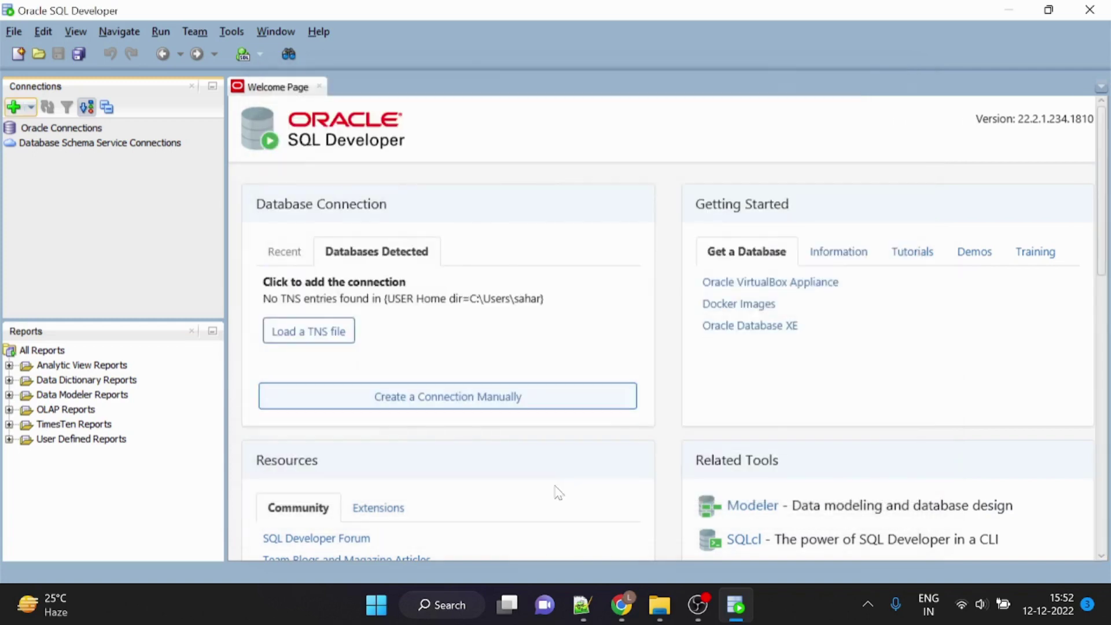
{"action": "left_click", "coordinate": [1088, 11]}
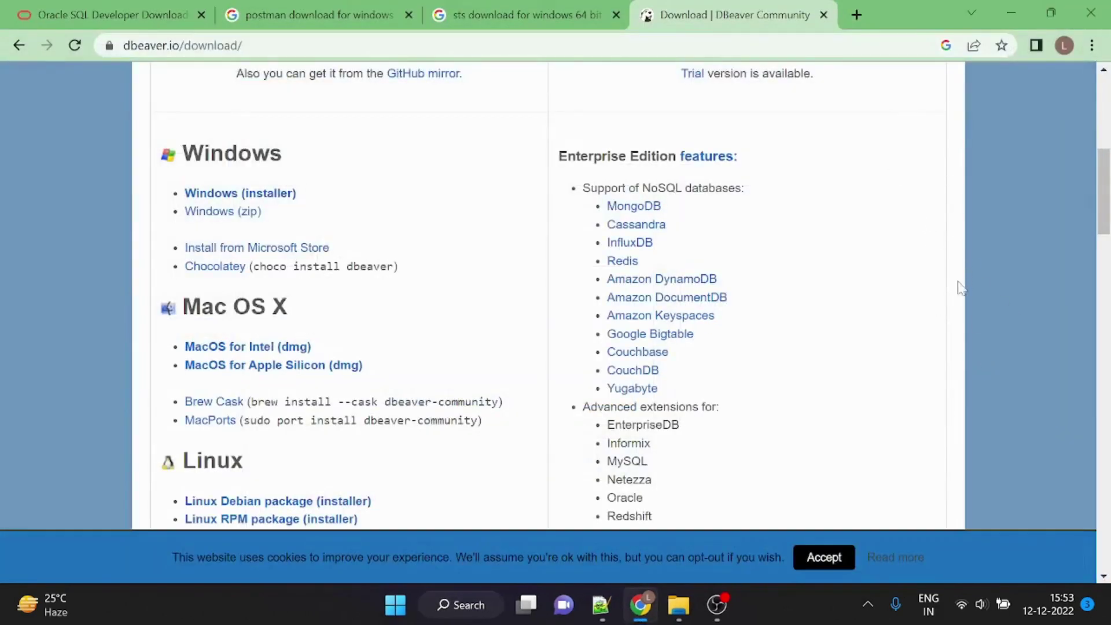
Step: Open the Tools - Spring page from the "sts download for windows 64 bit" search results and show its Projects list
{"action": "left_click", "coordinate": [498, 10]}
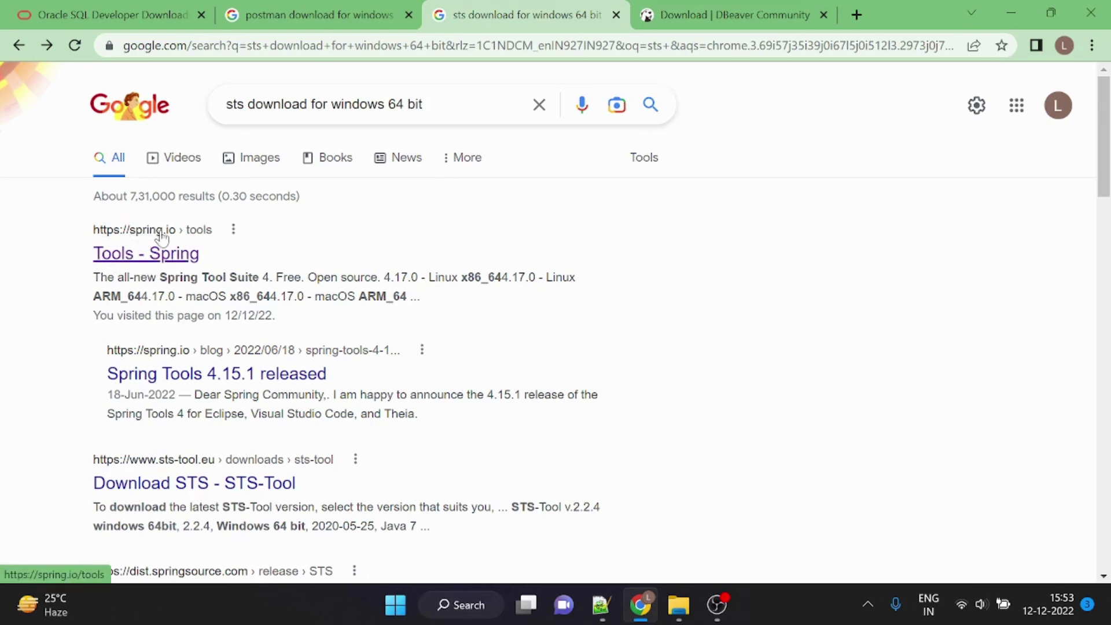
{"action": "left_click", "coordinate": [134, 265]}
{"action": "mouse_move", "coordinate": [666, 123]}
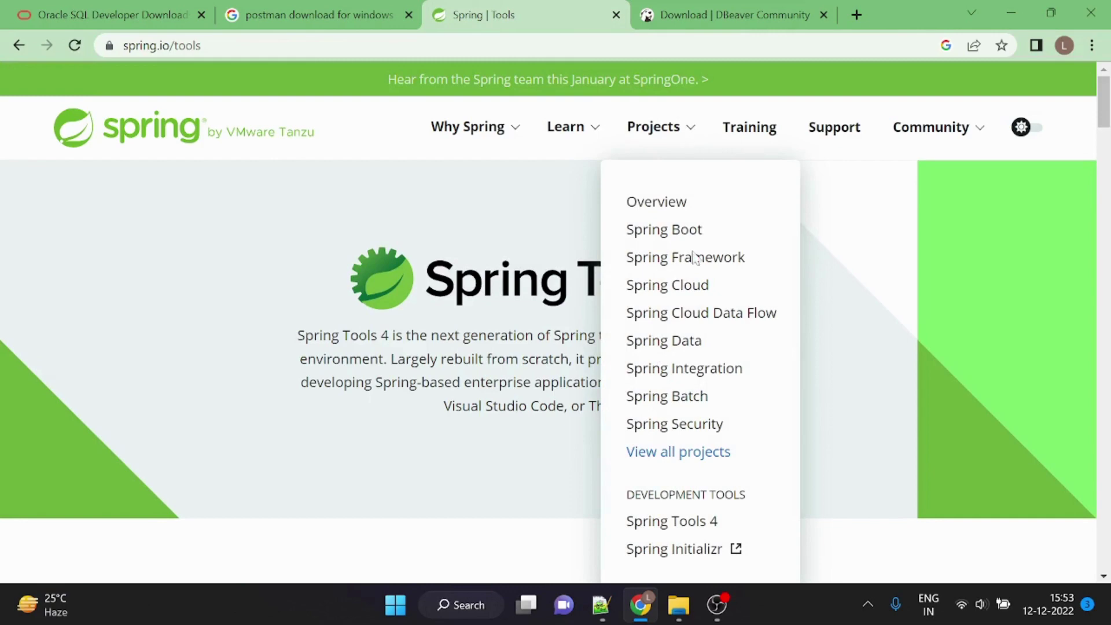
Step: Open the Spring Tools 4 page from the development tools in the site's Projects list
{"action": "scroll", "coordinate": [725, 528], "scroll_direction": "down", "scroll_amount": 2}
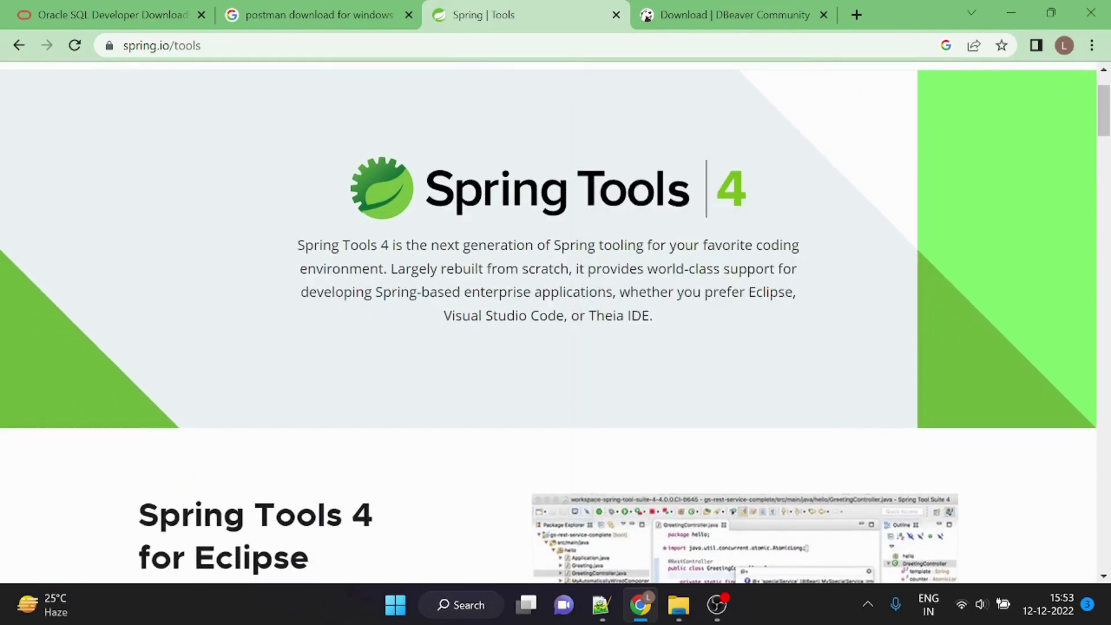
{"action": "scroll", "coordinate": [688, 154], "scroll_direction": "up", "scroll_amount": 2}
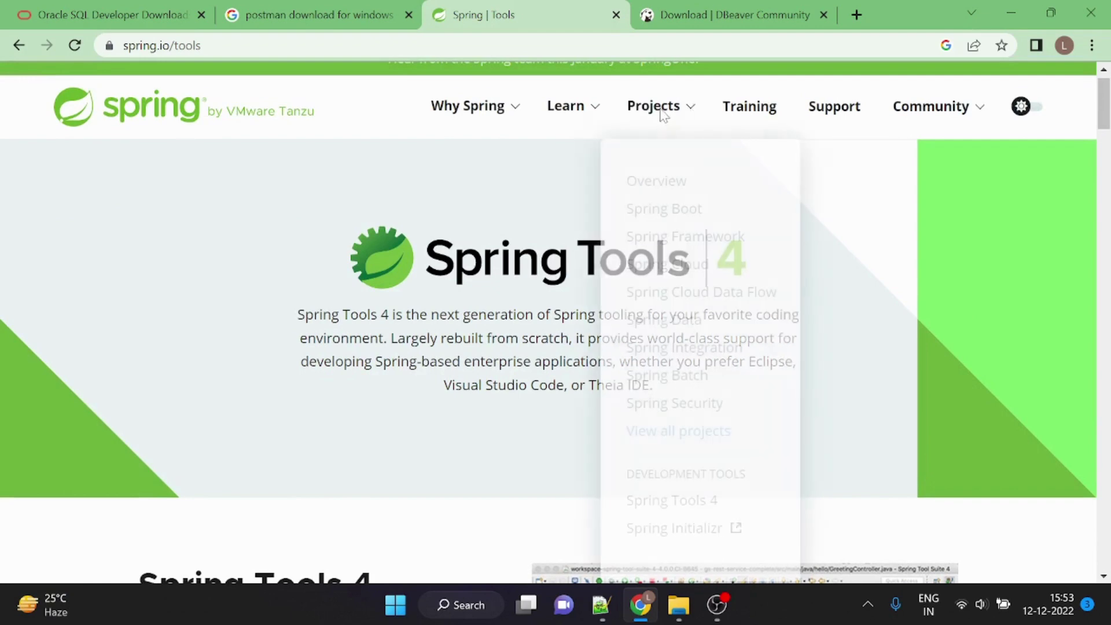
{"action": "left_click", "coordinate": [673, 502]}
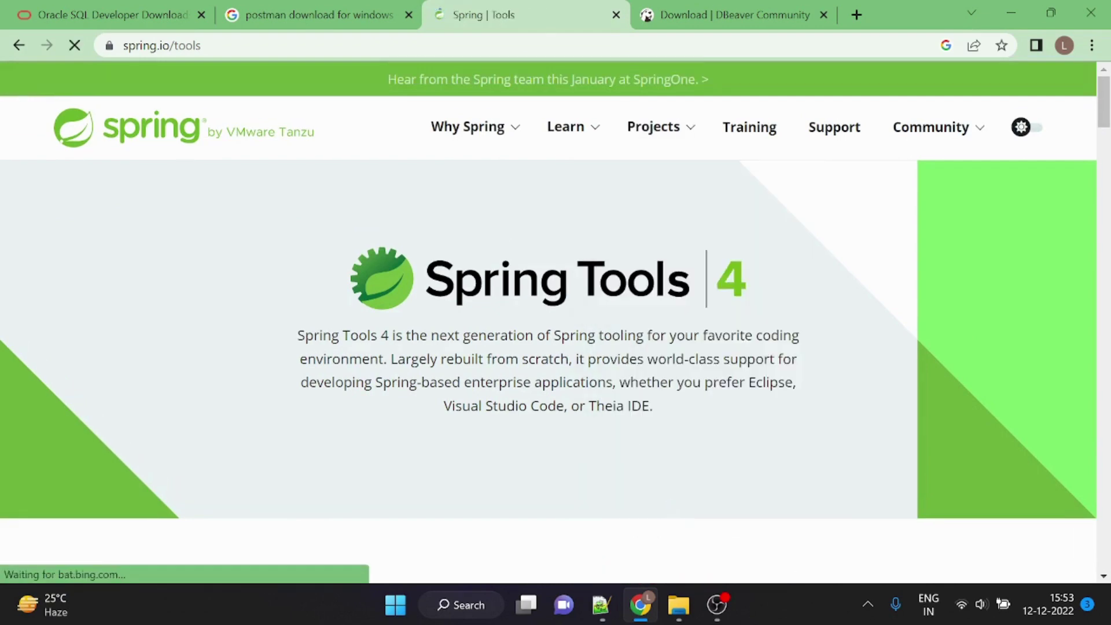
Step: Start the 4.17.0 - WINDOWS X86_64 download of Spring Tools 4 for Eclipse and cancel it
{"action": "scroll", "coordinate": [669, 507], "scroll_direction": "down", "scroll_amount": 5}
{"action": "scroll", "coordinate": [627, 401], "scroll_direction": "down", "scroll_amount": 5}
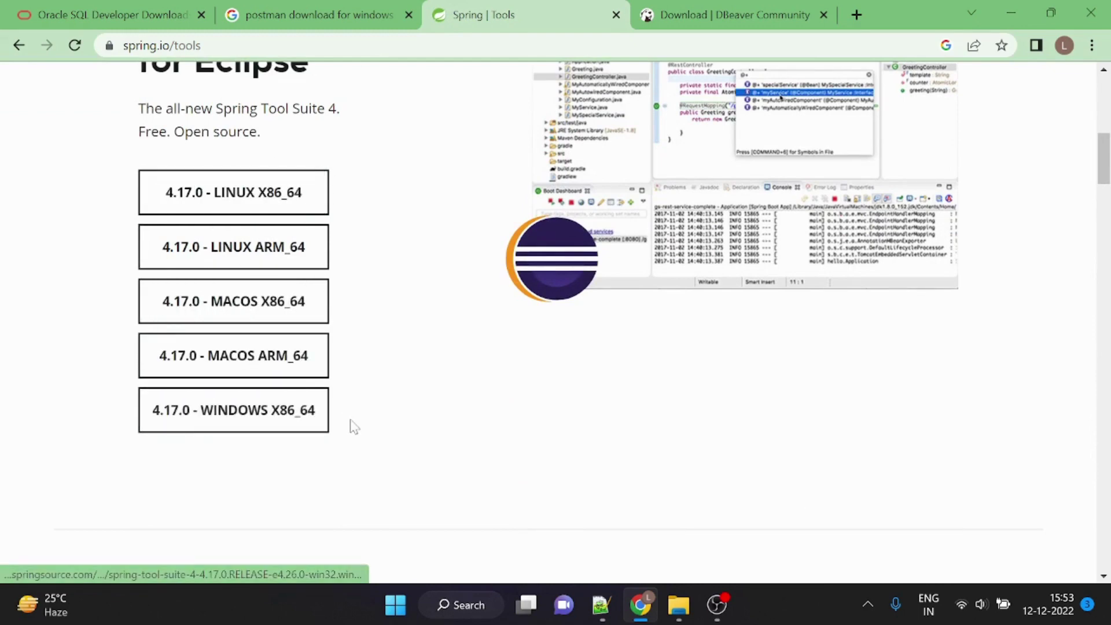
{"action": "left_click", "coordinate": [192, 419]}
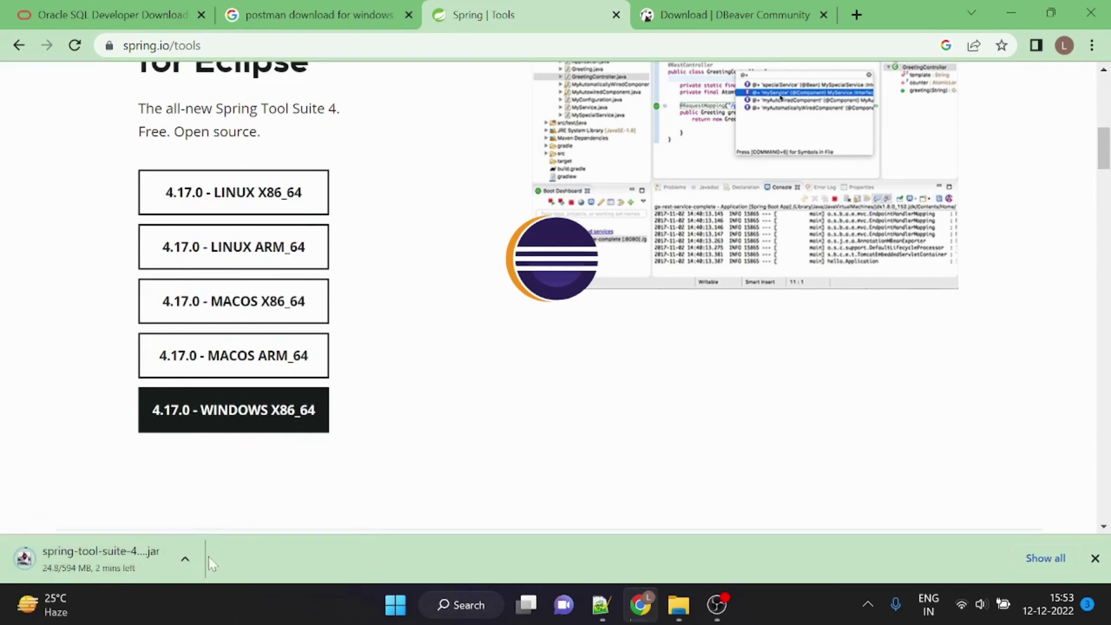
{"action": "right_click", "coordinate": [124, 561]}
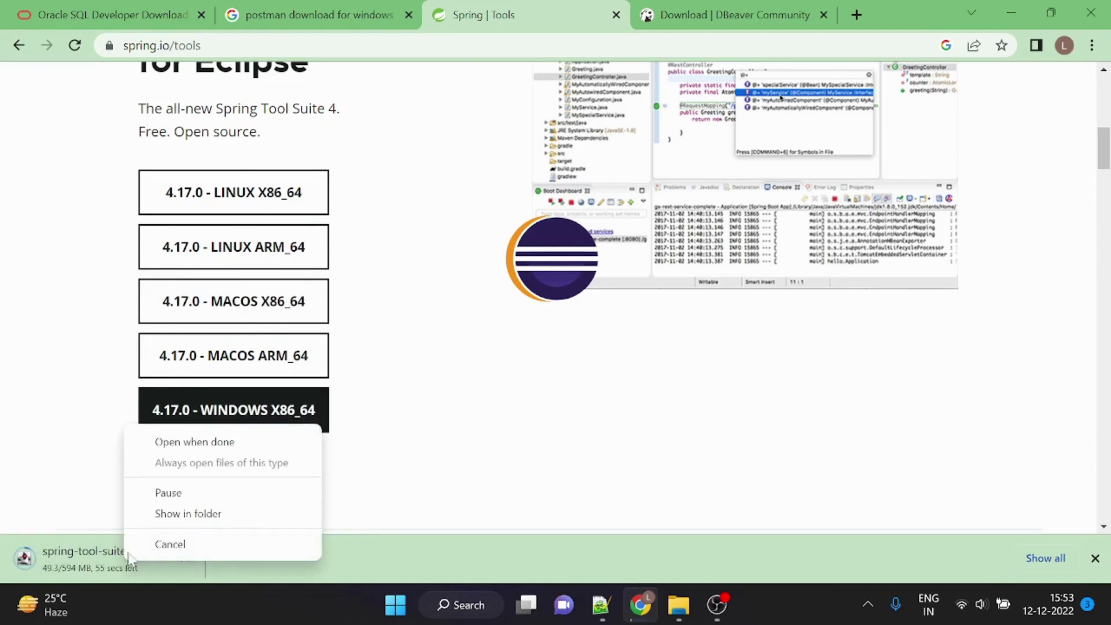
{"action": "left_click", "coordinate": [181, 541]}
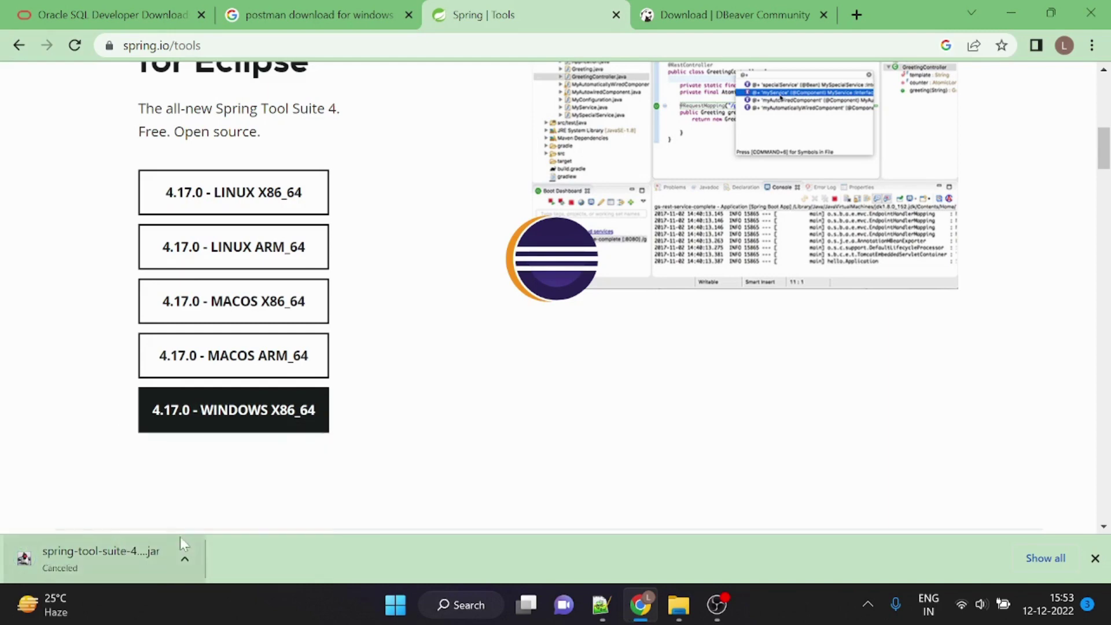
Step: Switch to File Explorer and launch the SpringToolSuite4 application from the sts-4.17.0.RELEASE folder in Downloads
{"action": "left_click", "coordinate": [686, 610]}
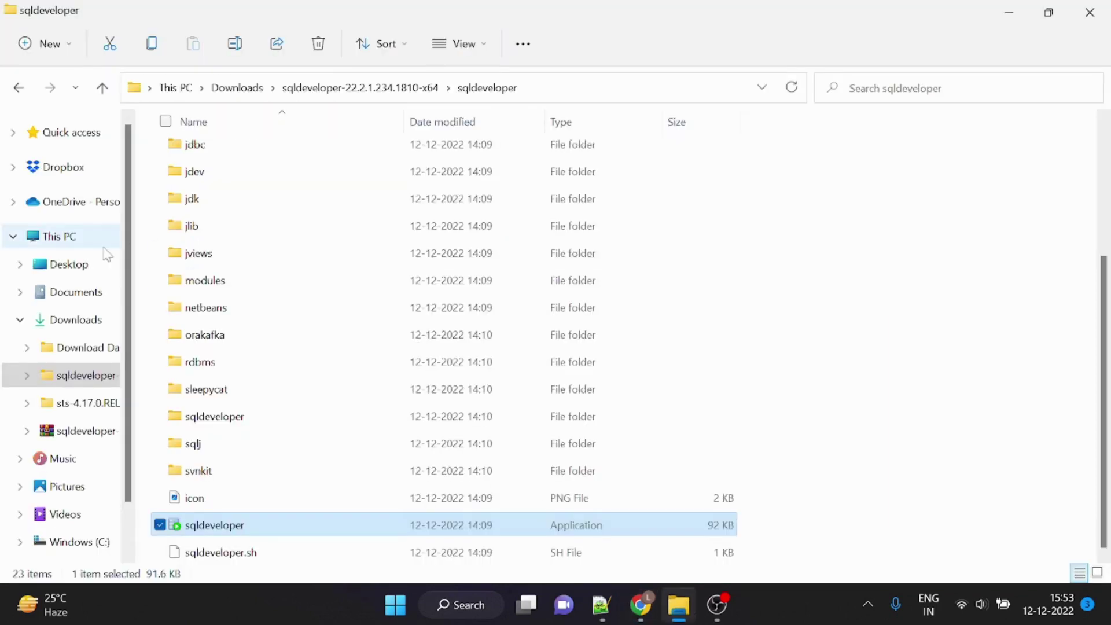
{"action": "left_click", "coordinate": [76, 328]}
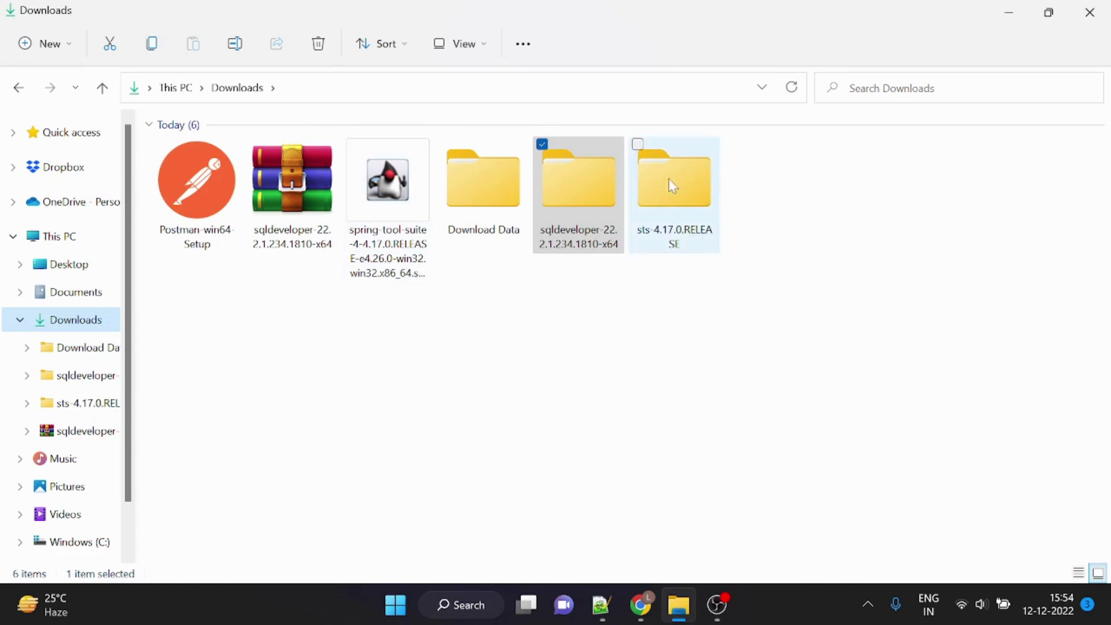
{"action": "double_click", "coordinate": [668, 199]}
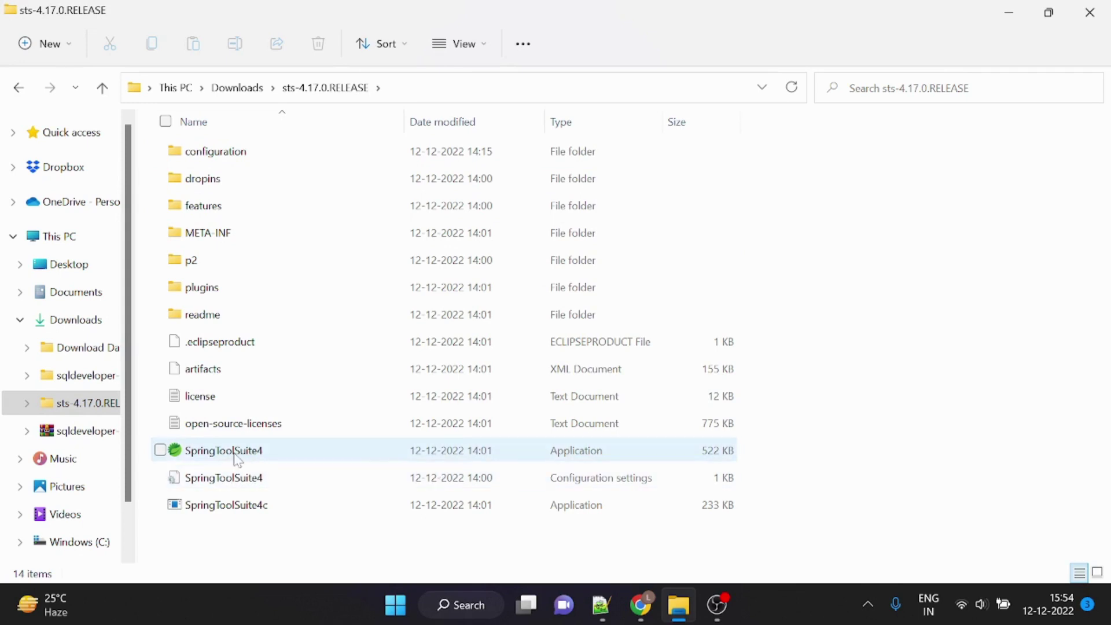
{"action": "left_click", "coordinate": [238, 460]}
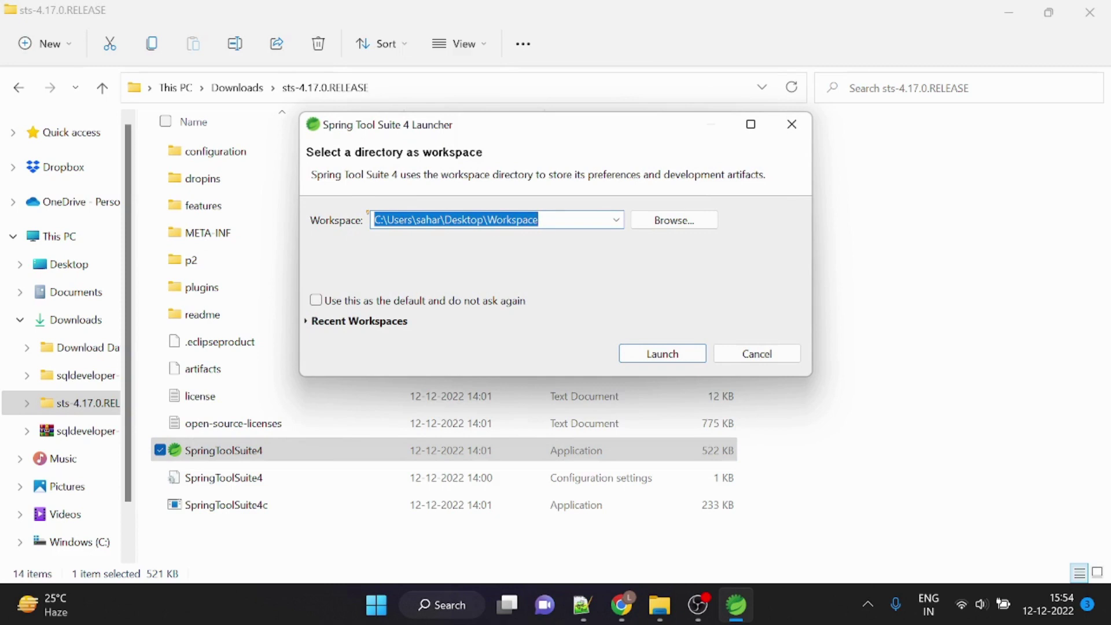
{"action": "left_click", "coordinate": [673, 229]}
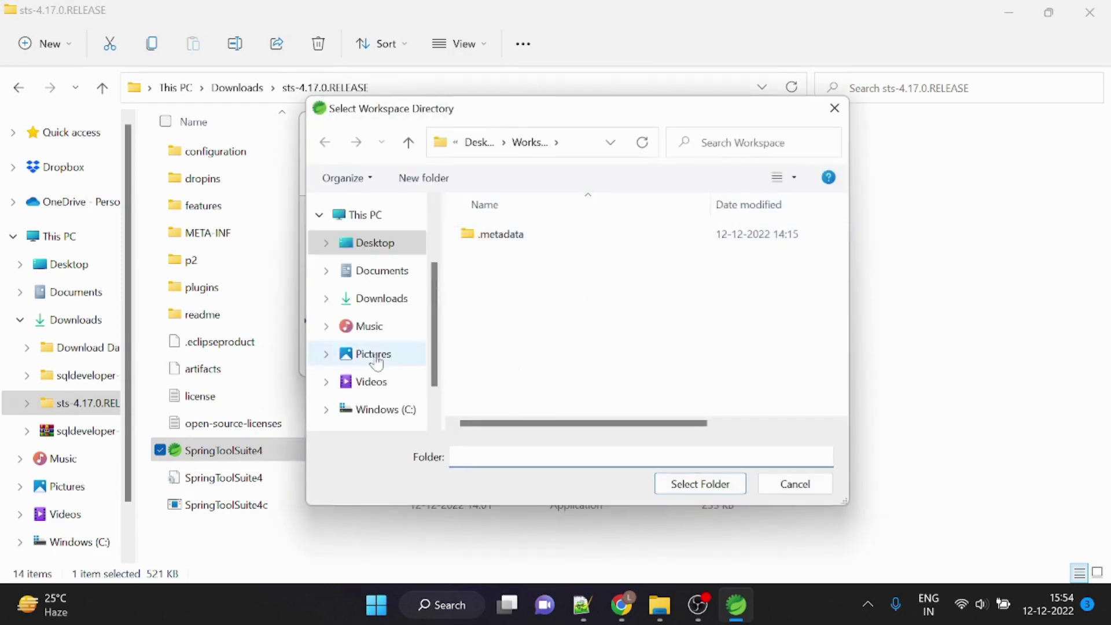
{"action": "scroll", "coordinate": [377, 363], "scroll_direction": "down", "scroll_amount": 2}
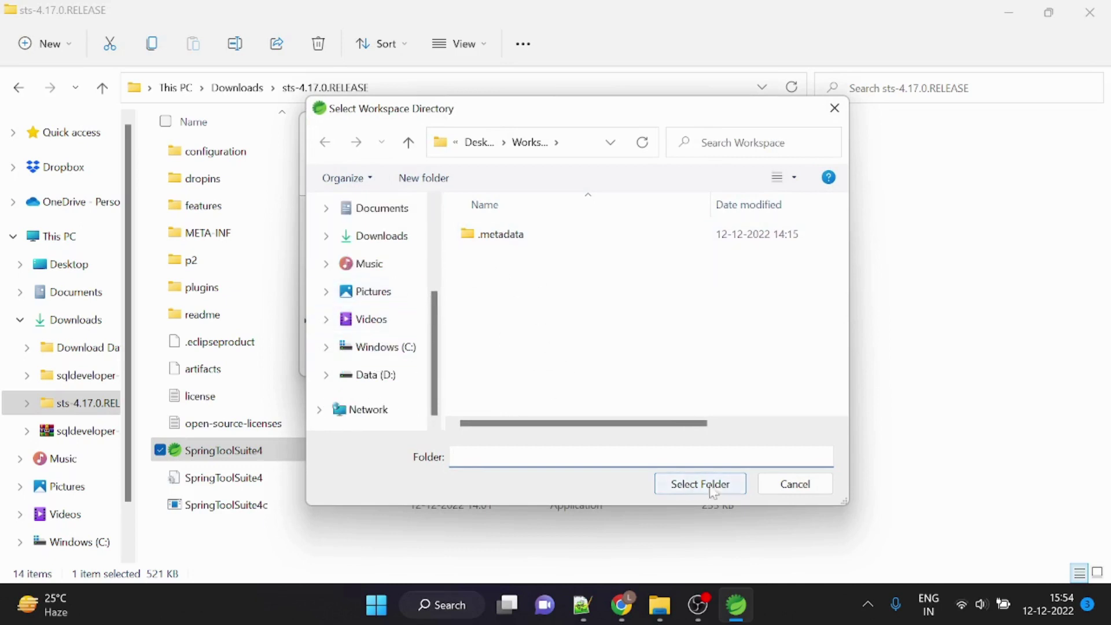
{"action": "left_click", "coordinate": [796, 485]}
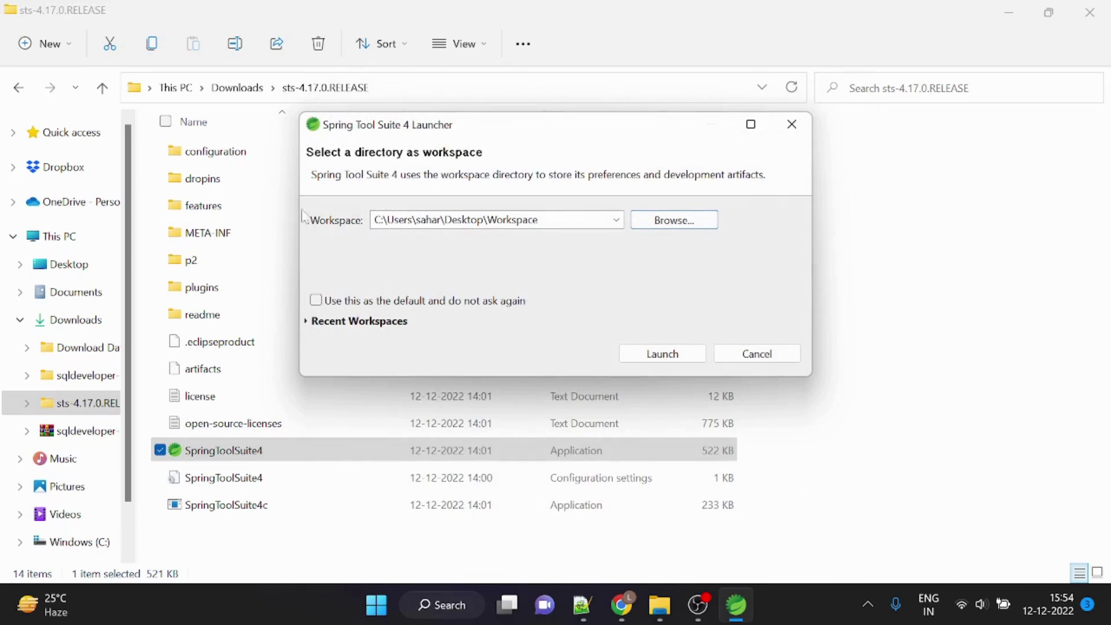
Step: Make the desktop's Workspace folder the default without asking again, and launch Spring Tool Suite 4 with it in a maximized window
{"action": "left_click", "coordinate": [319, 304]}
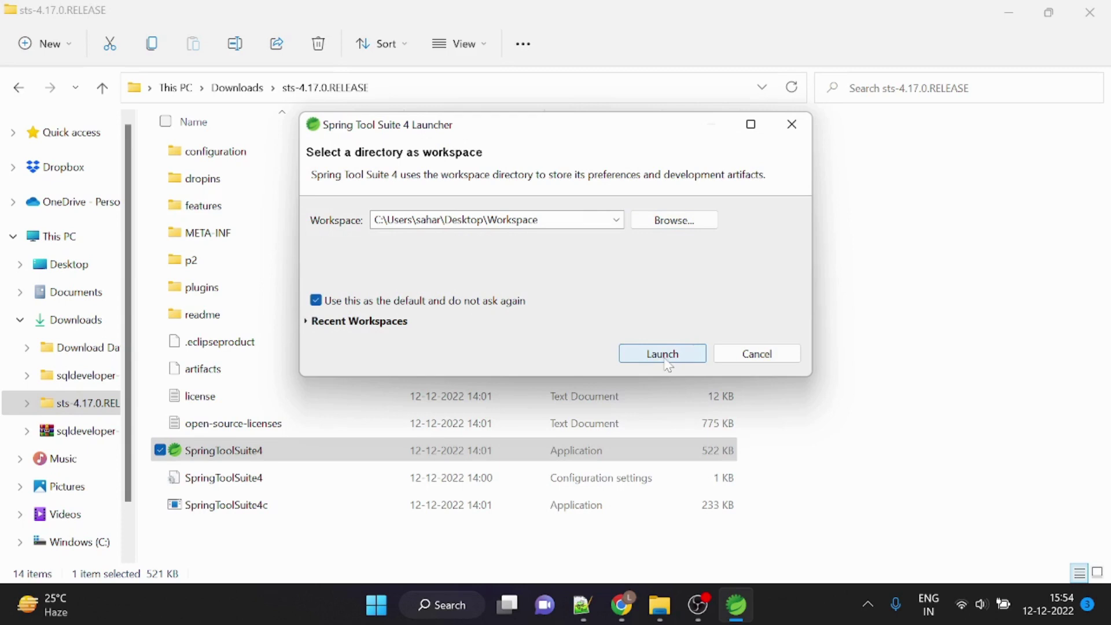
{"action": "left_click", "coordinate": [307, 323]}
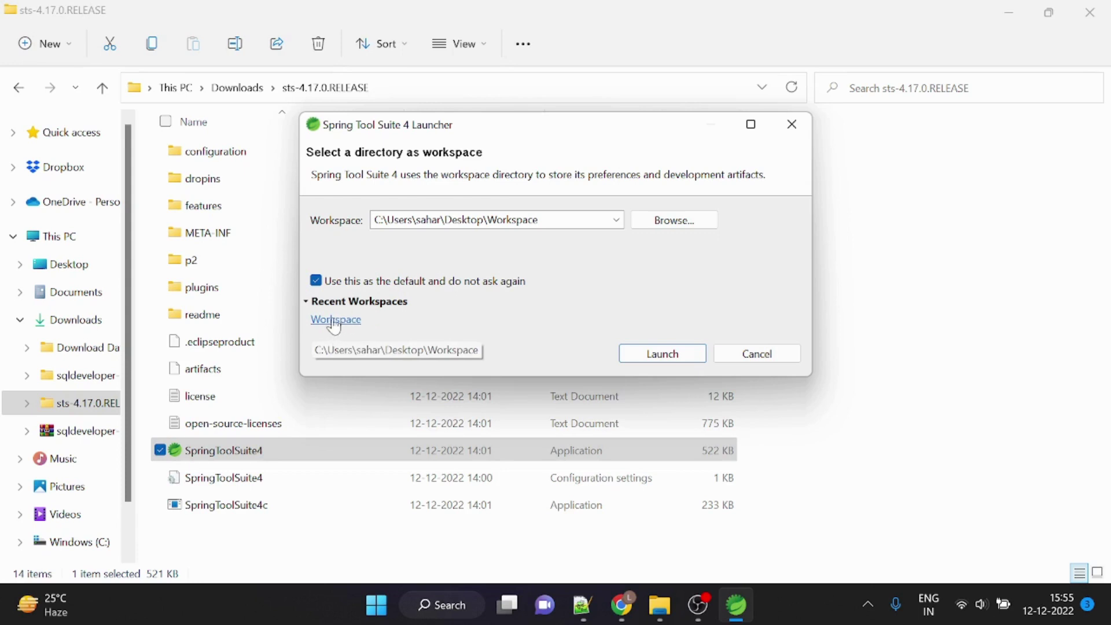
{"action": "left_click", "coordinate": [564, 218]}
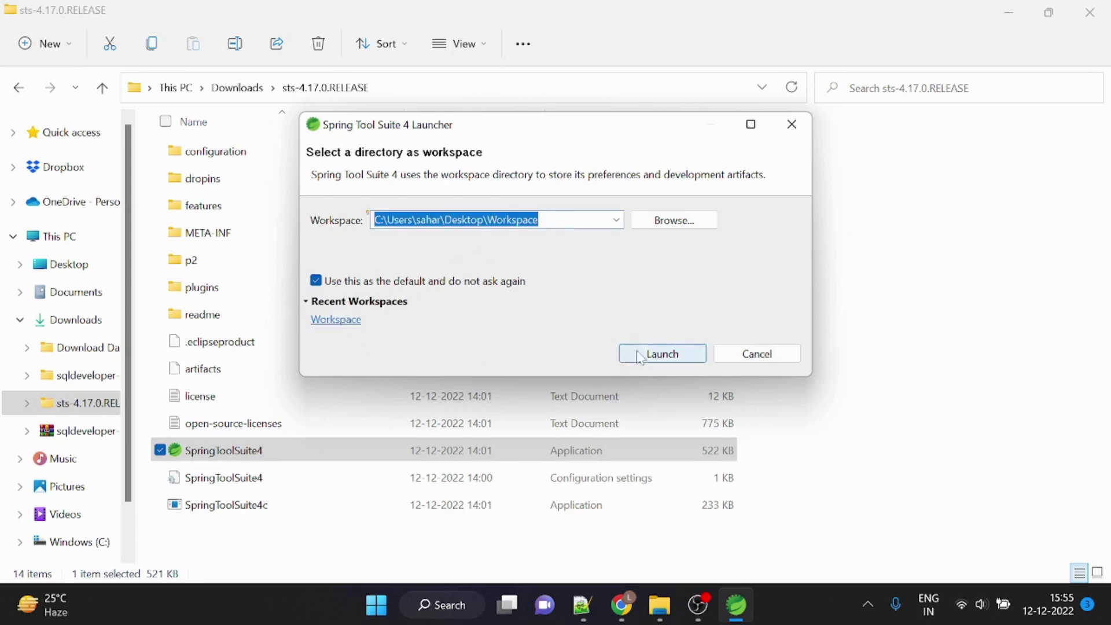
{"action": "left_click", "coordinate": [661, 347]}
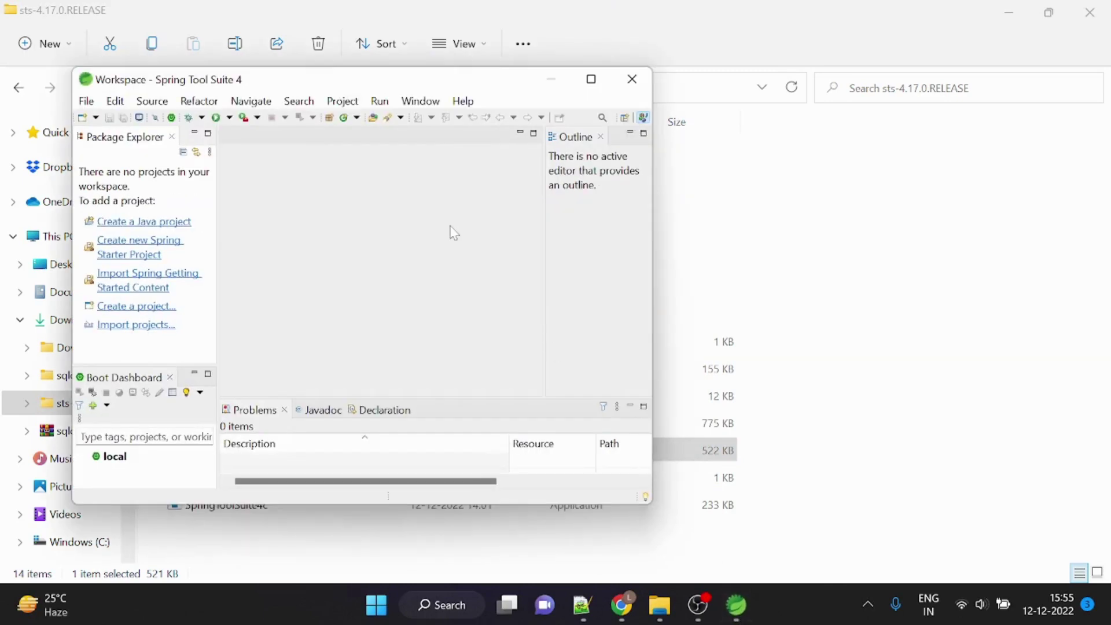
{"action": "left_click", "coordinate": [591, 80]}
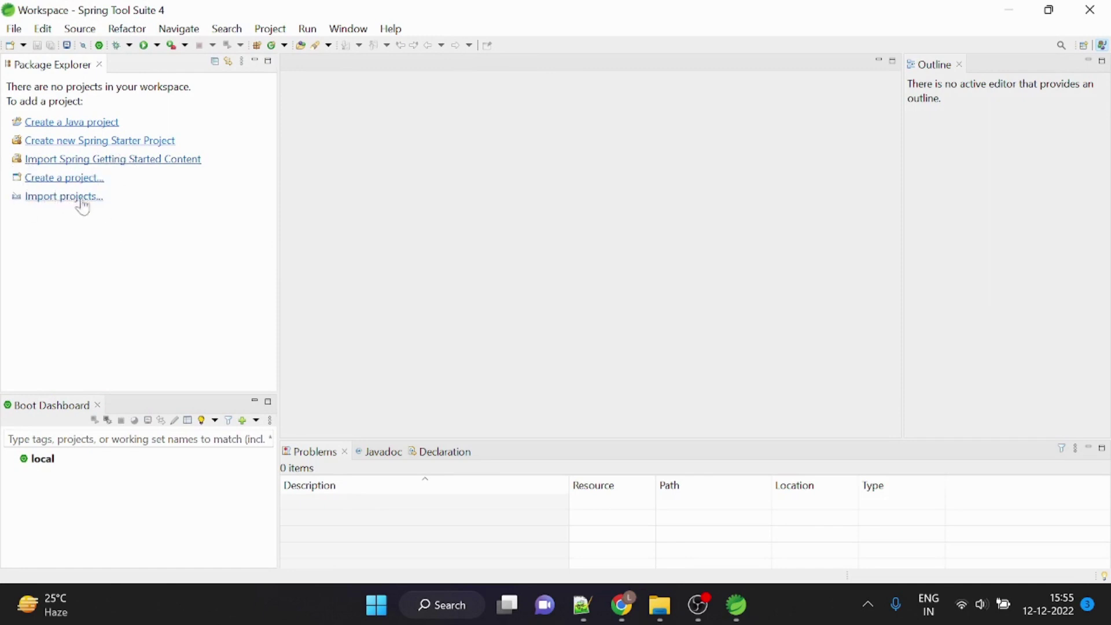
Step: Switch to Chrome and open the Download Postman page from the "postman download for windows" search results
{"action": "left_click", "coordinate": [667, 616]}
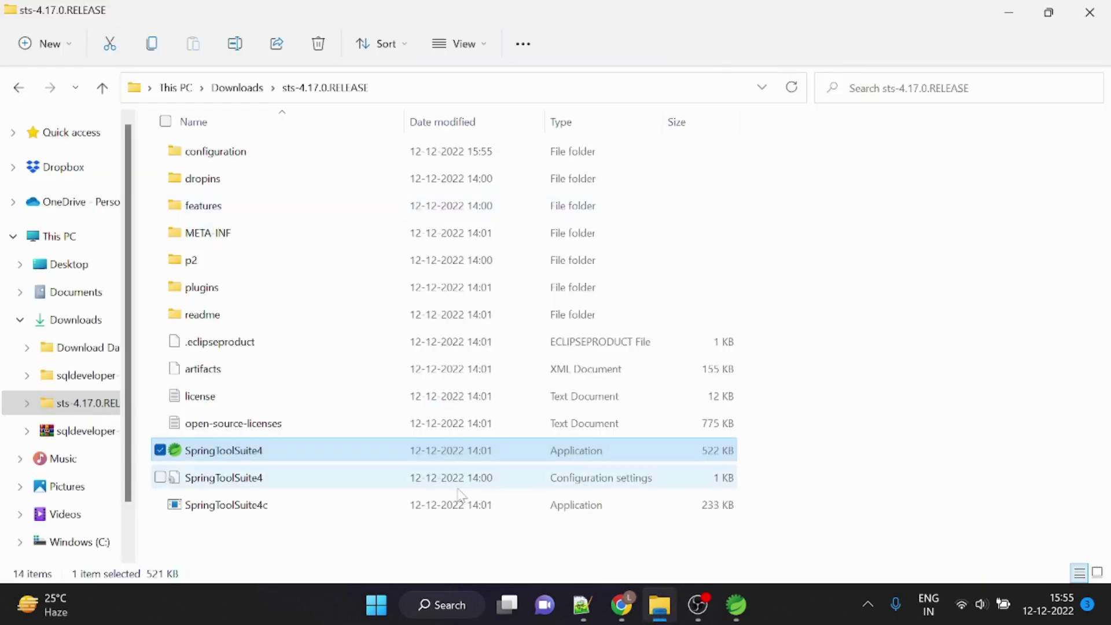
{"action": "left_click", "coordinate": [634, 616]}
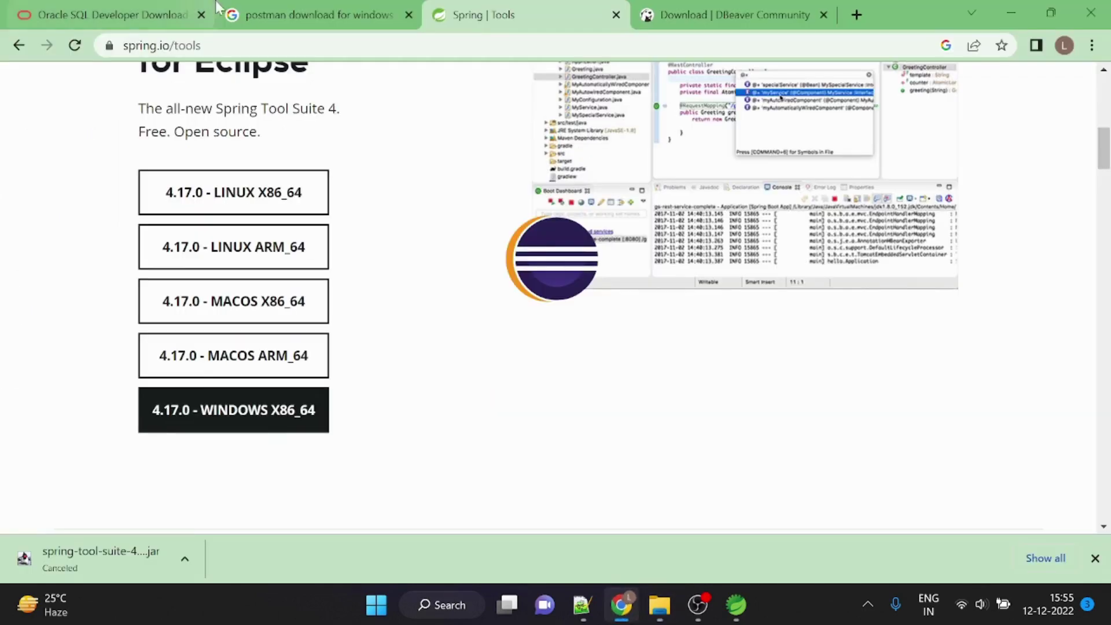
{"action": "left_click", "coordinate": [267, 8]}
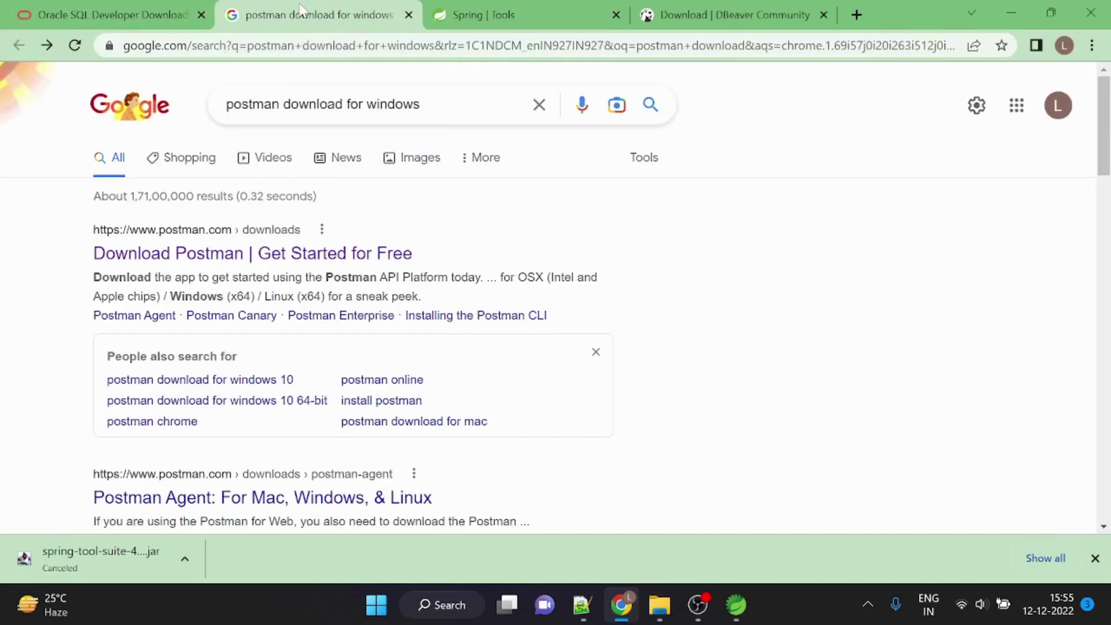
{"action": "left_click_drag", "start_coordinate": [228, 105], "coordinate": [420, 104]}
{"action": "left_click", "coordinate": [420, 104]}
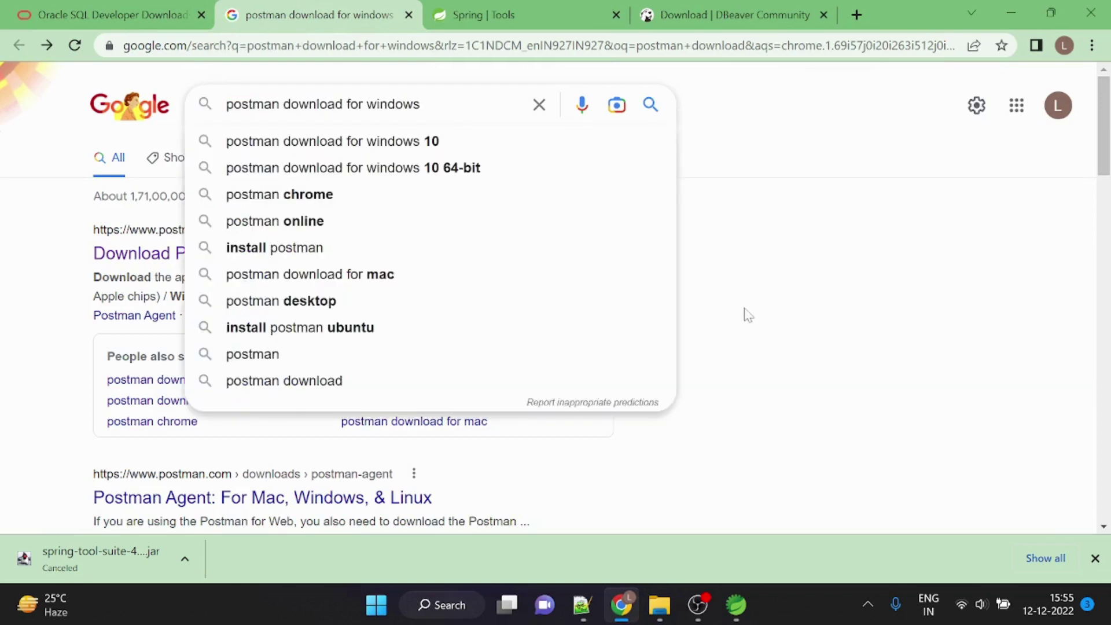
{"action": "left_click", "coordinate": [744, 315]}
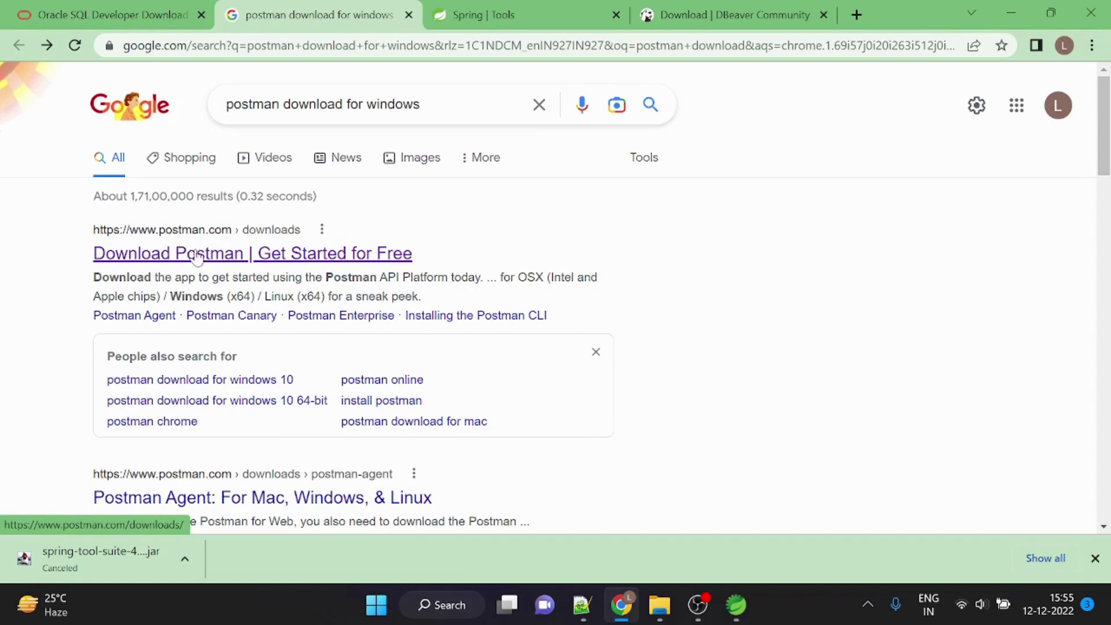
{"action": "left_click", "coordinate": [215, 253]}
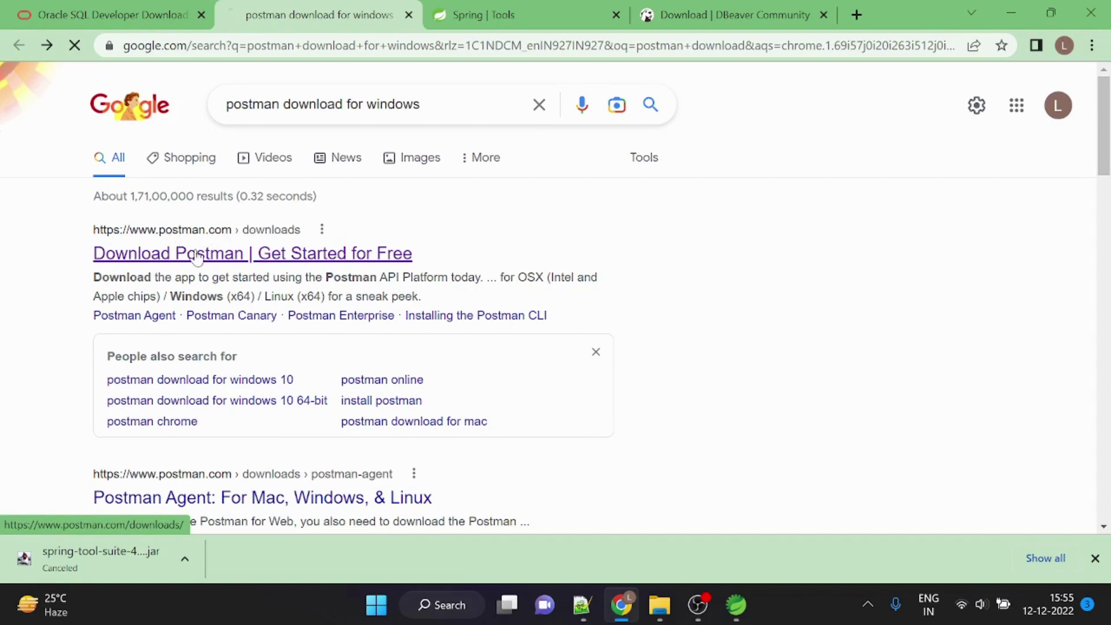
Step: Close the downloads bar and review the Postman app's download options, including Windows 64-bit
{"action": "left_click", "coordinate": [1094, 558]}
{"action": "scroll", "coordinate": [630, 409], "scroll_direction": "down", "scroll_amount": 3}
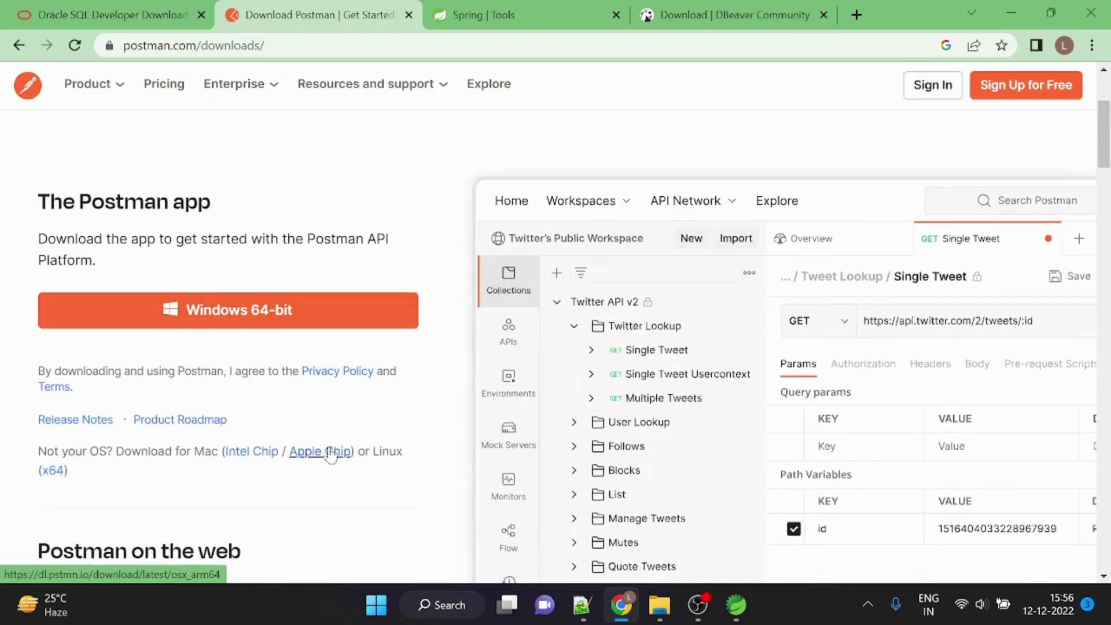
{"action": "scroll", "coordinate": [232, 324], "scroll_direction": "down", "scroll_amount": 4}
{"action": "scroll", "coordinate": [300, 372], "scroll_direction": "up", "scroll_amount": 3}
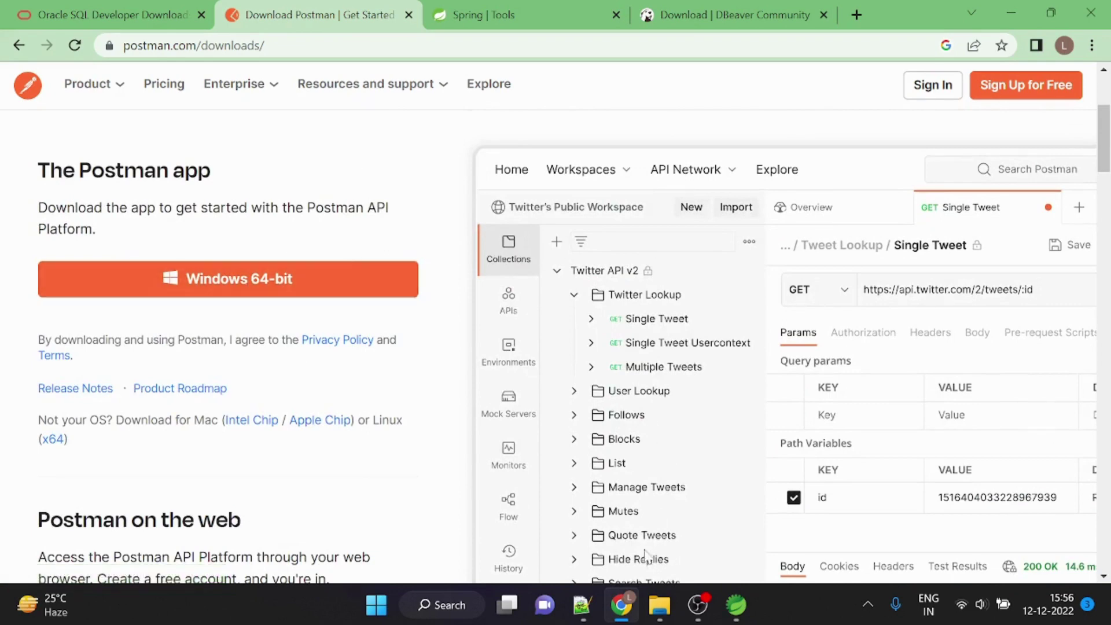
Step: Switch to File Explorer and run Postman-win64-Setup from the Downloads folder
{"action": "left_click", "coordinate": [659, 614]}
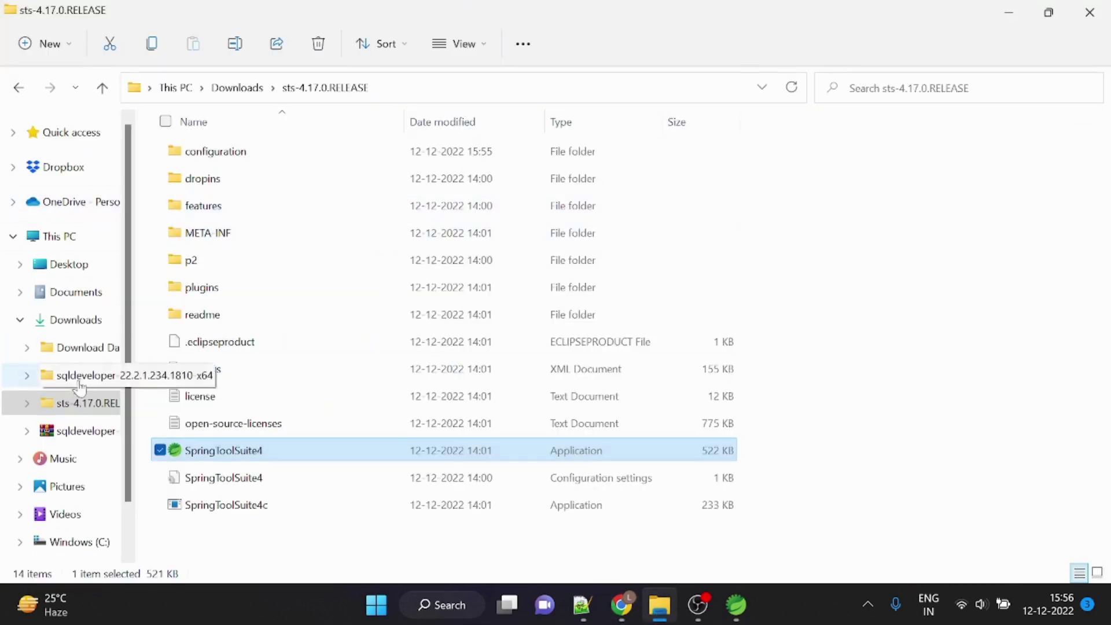
{"action": "left_click", "coordinate": [68, 322]}
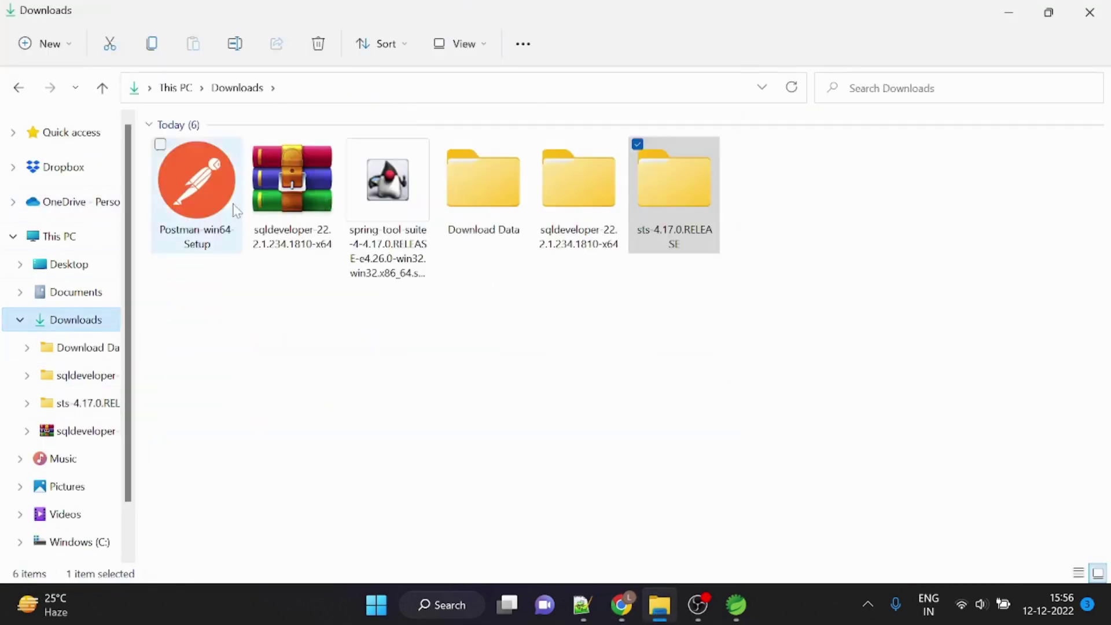
{"action": "double_click", "coordinate": [208, 231]}
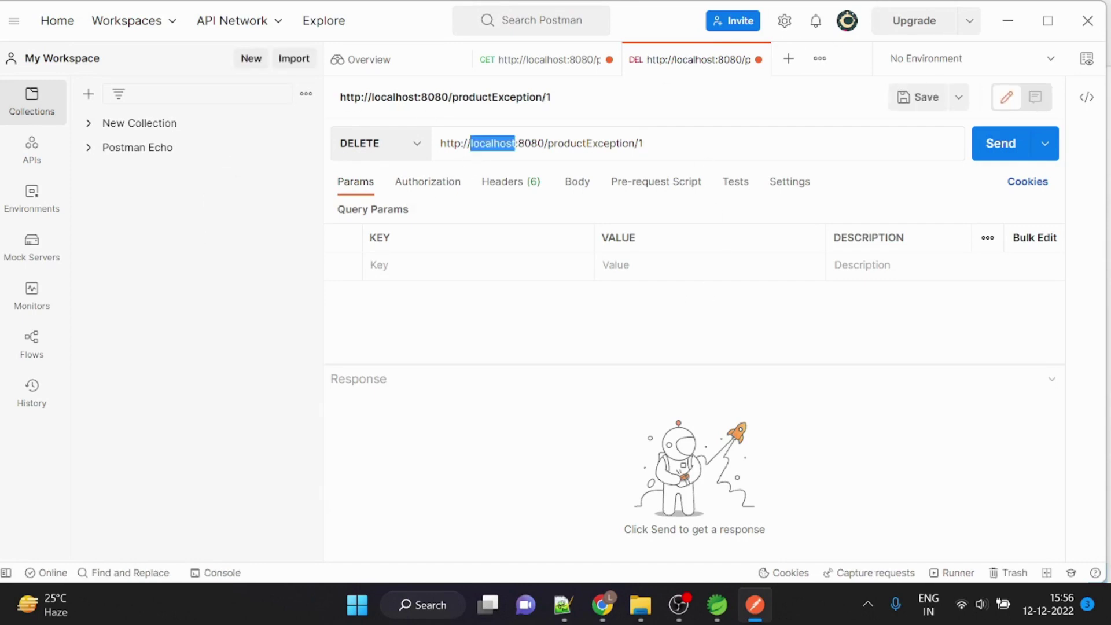
Step: Examine the parts of the DELETE request's URL and the list of available HTTP methods in Postman
{"action": "triple_click", "coordinate": [491, 143]}
{"action": "double_click", "coordinate": [575, 143]}
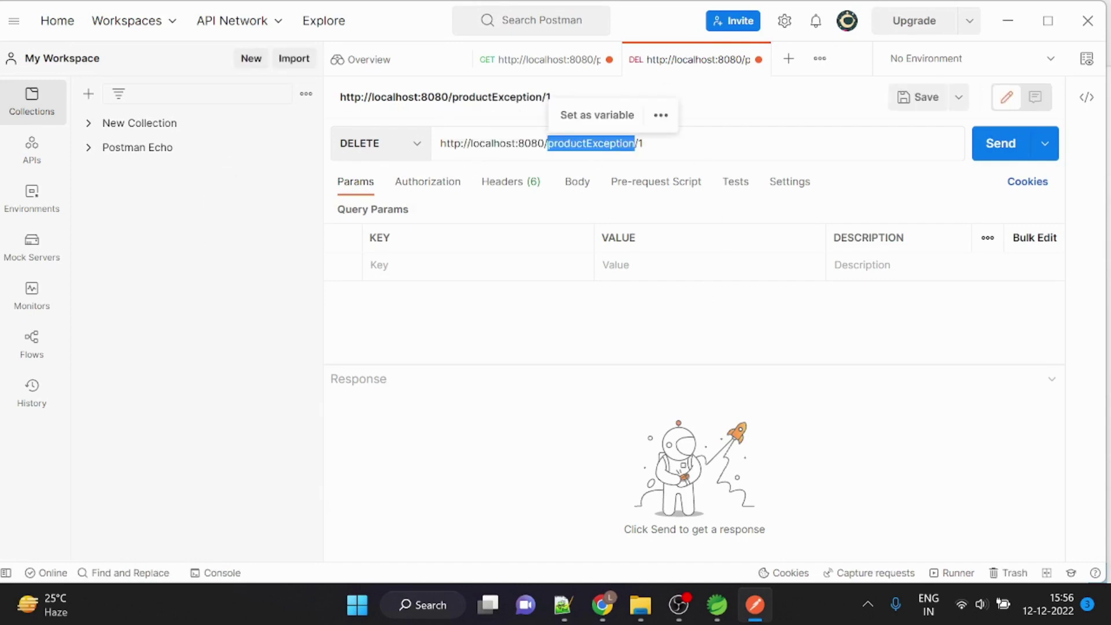
{"action": "left_click", "coordinate": [417, 144]}
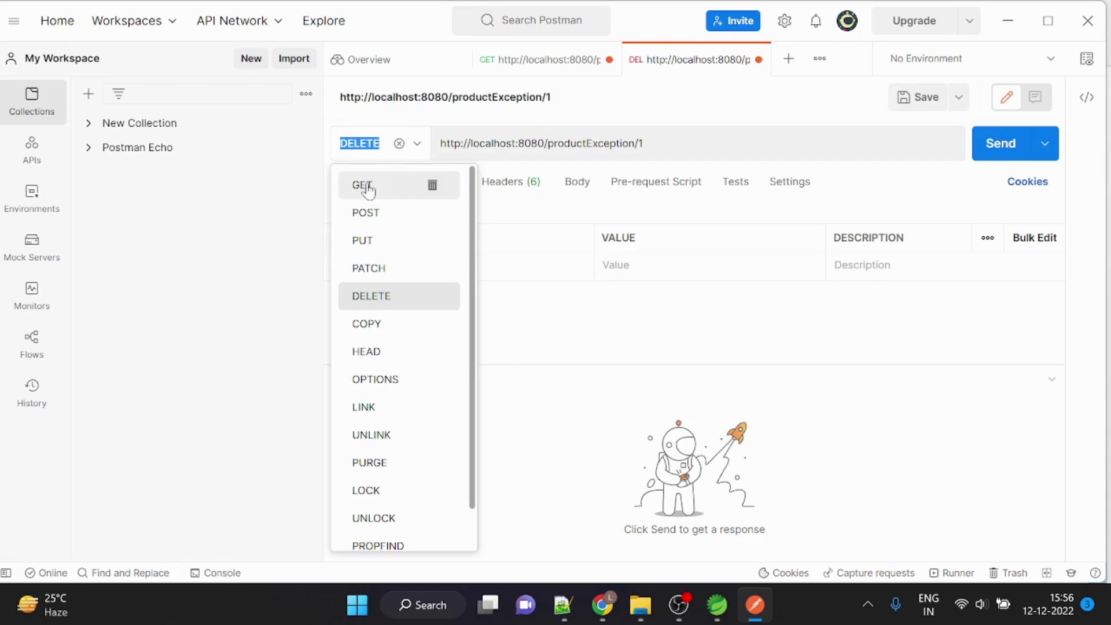
{"action": "double_click", "coordinate": [574, 143]}
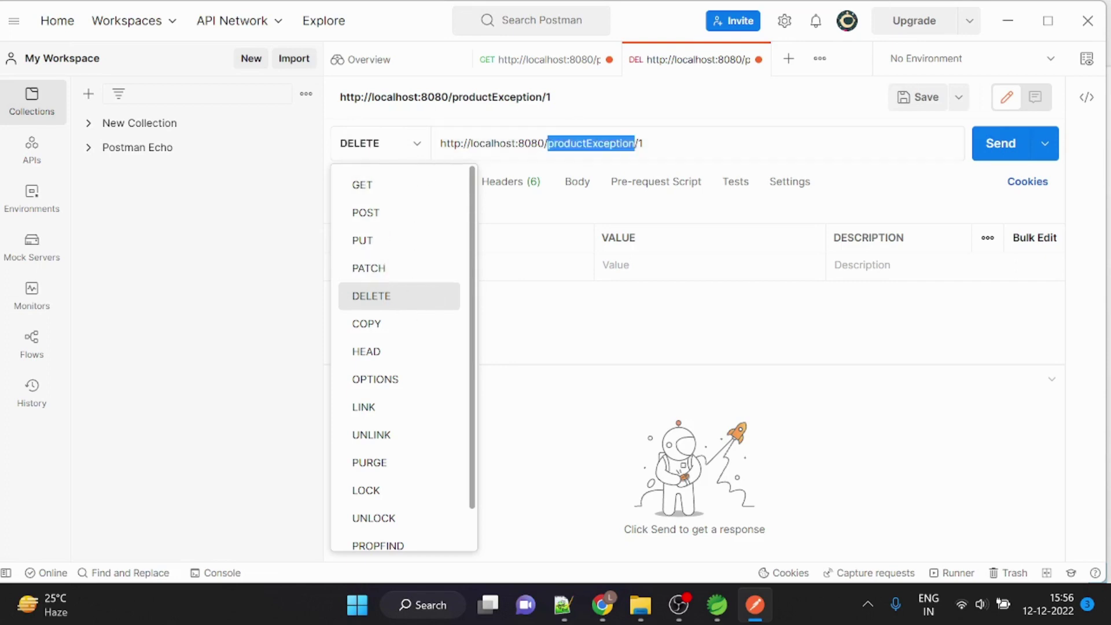
{"action": "left_click", "coordinate": [639, 143]}
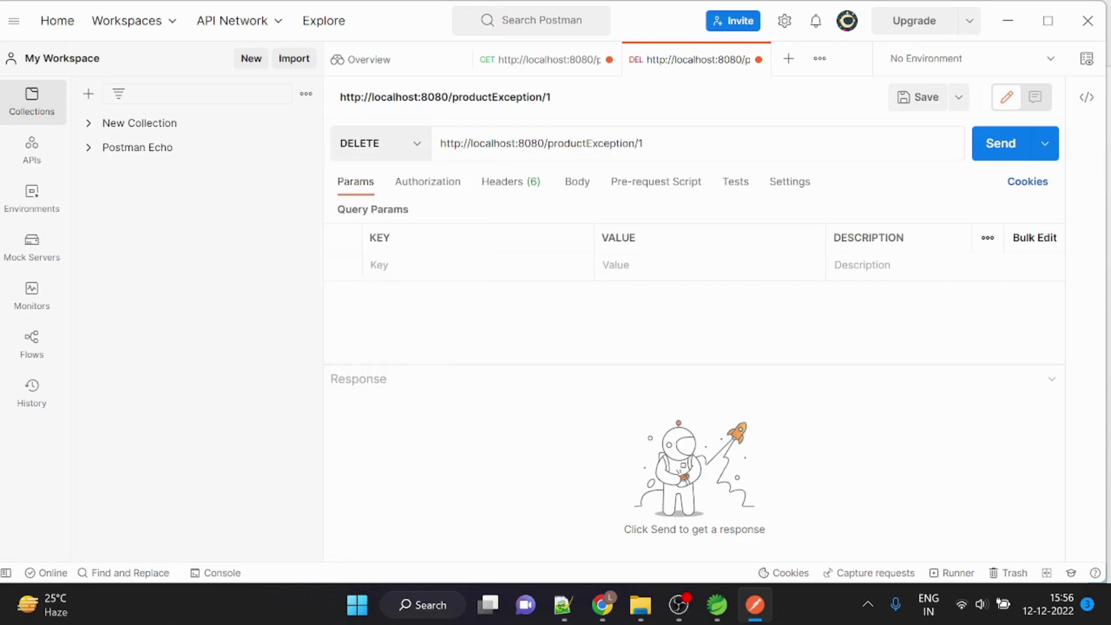
{"action": "left_click", "coordinate": [644, 143]}
{"action": "left_click_drag", "start_coordinate": [643, 143], "coordinate": [553, 143]}
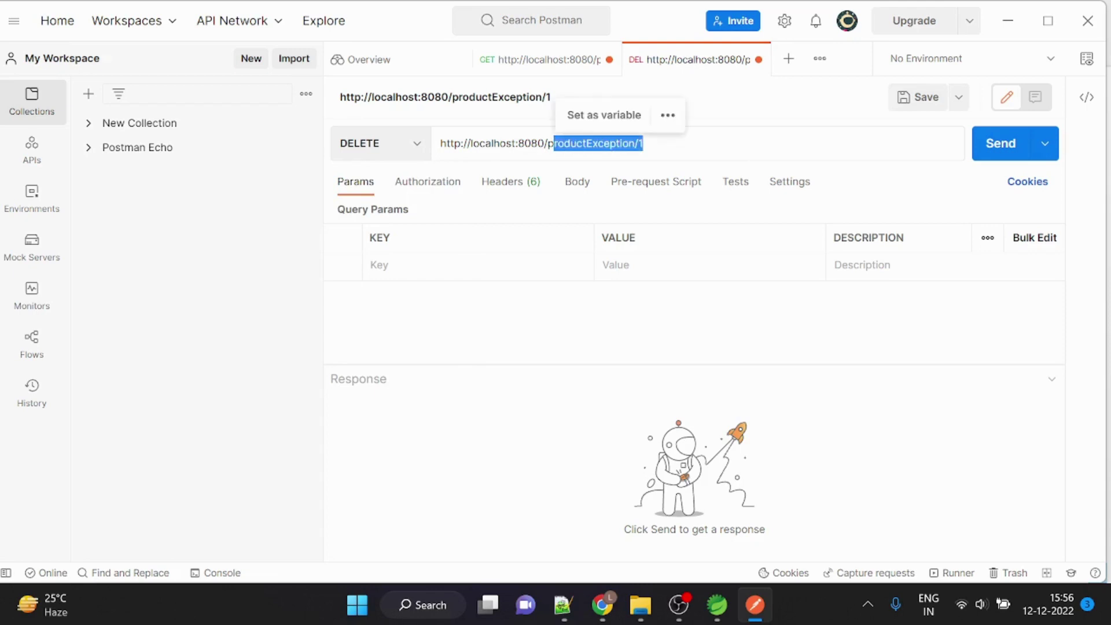
{"action": "double_click", "coordinate": [492, 143]}
{"action": "left_click", "coordinate": [592, 142]}
{"action": "double_click", "coordinate": [592, 143]}
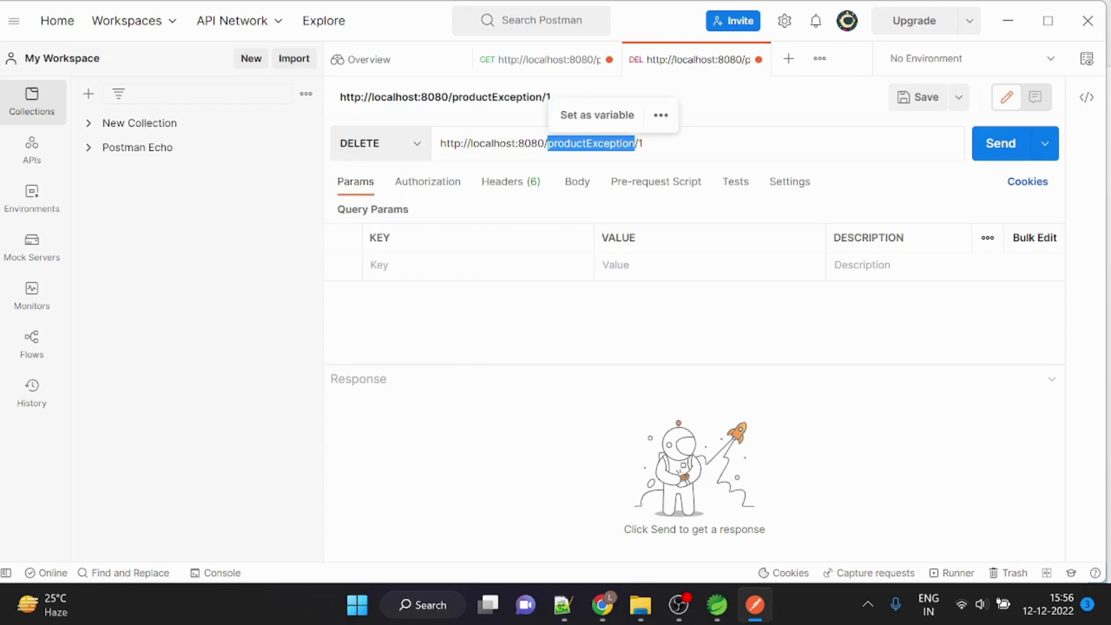
{"action": "left_click", "coordinate": [675, 152]}
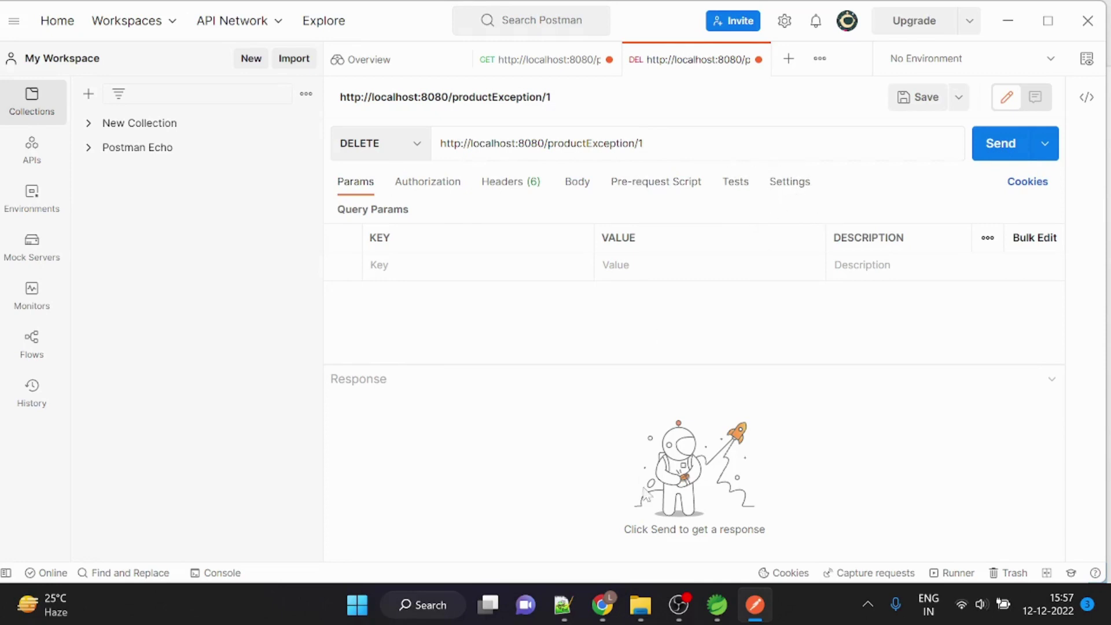
Step: Switch to Chrome and view the Postman app's download page again
{"action": "left_click", "coordinate": [602, 604]}
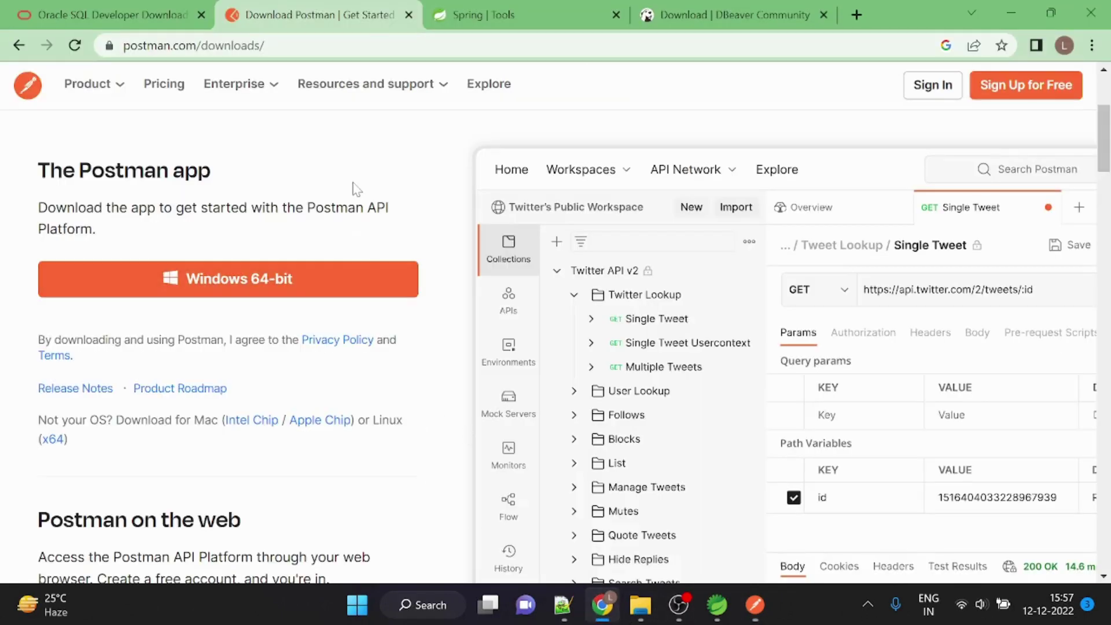
{"action": "left_click_drag", "start_coordinate": [363, 208], "coordinate": [367, 208]}
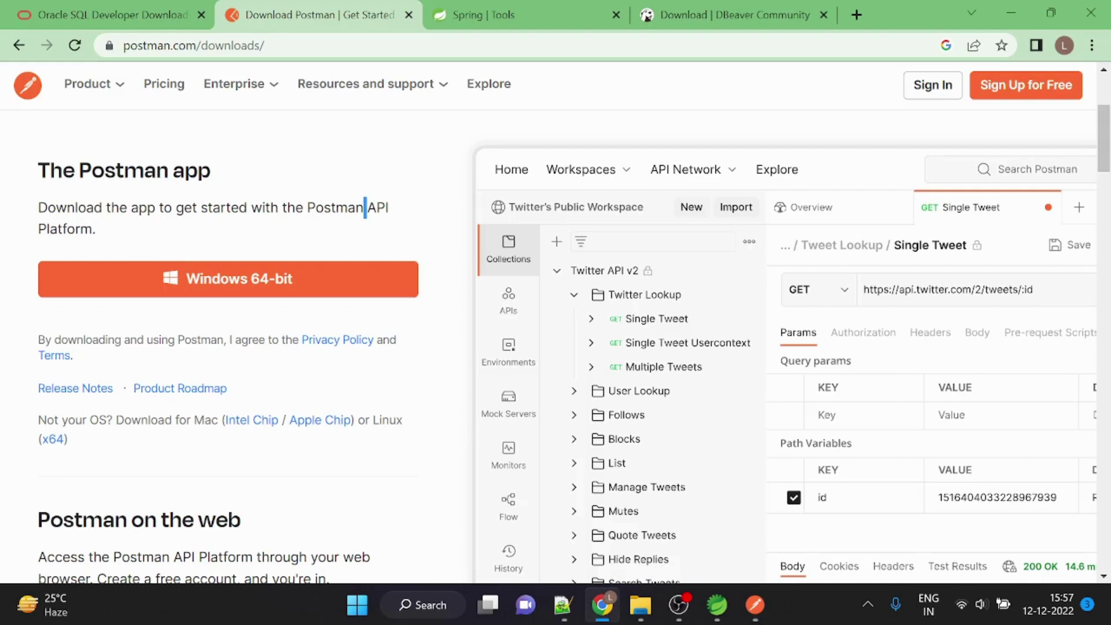